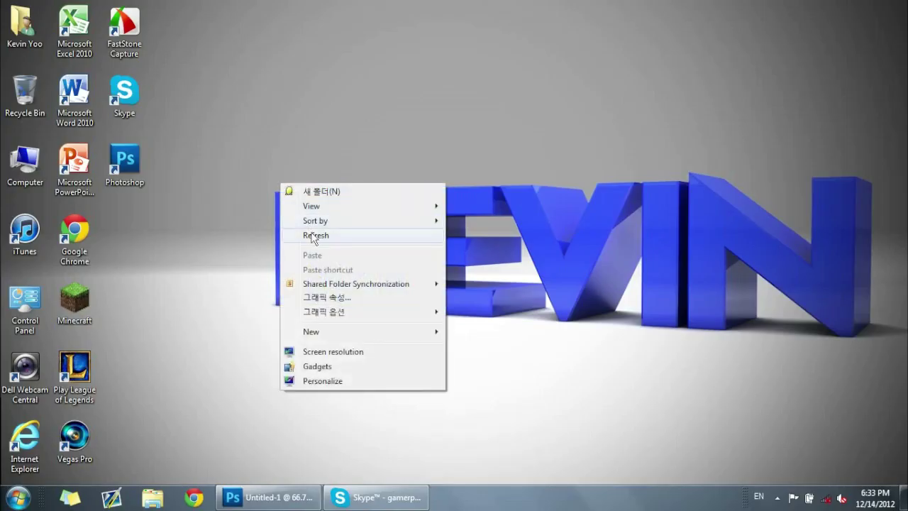
Step: Bring the blank Photoshop document back up and add a new empty Layer 1
click(313, 238)
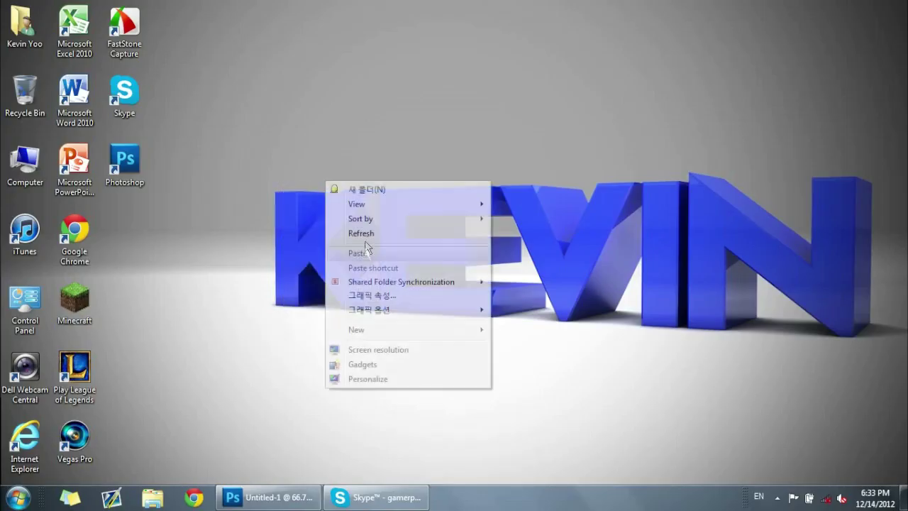
click(301, 499)
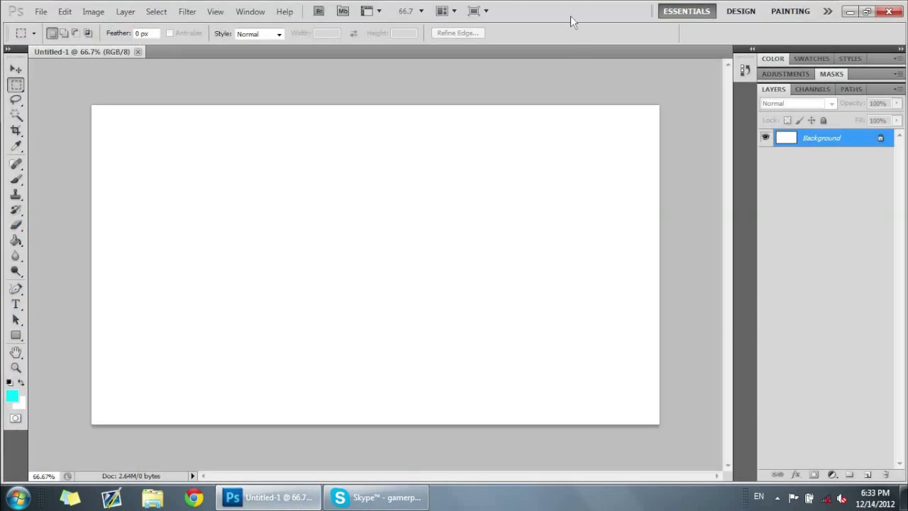
click(867, 474)
Step: Delete the Background layer, leaving only the transparent Layer 1
click(837, 229)
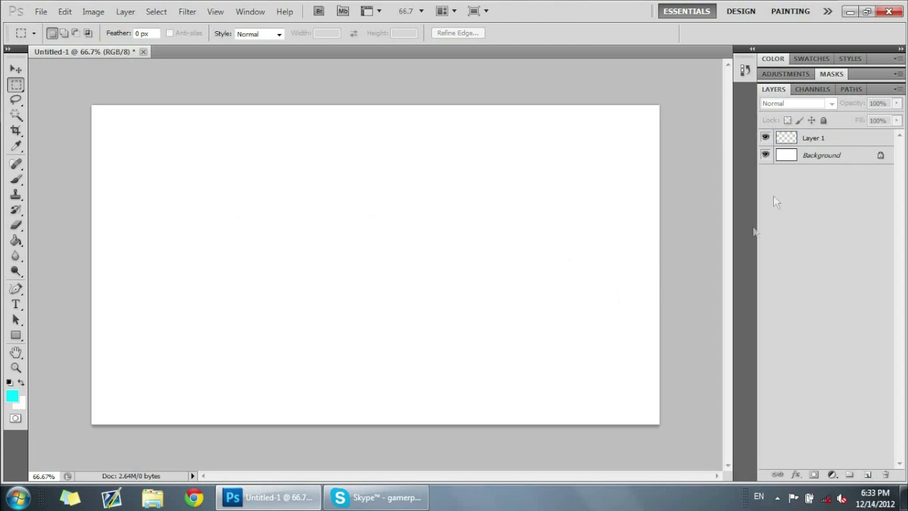
click(839, 144)
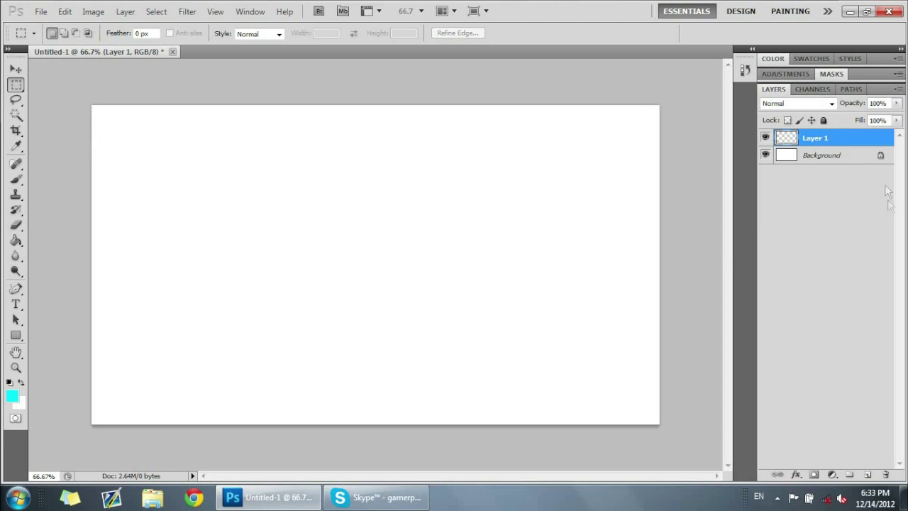
click(860, 161)
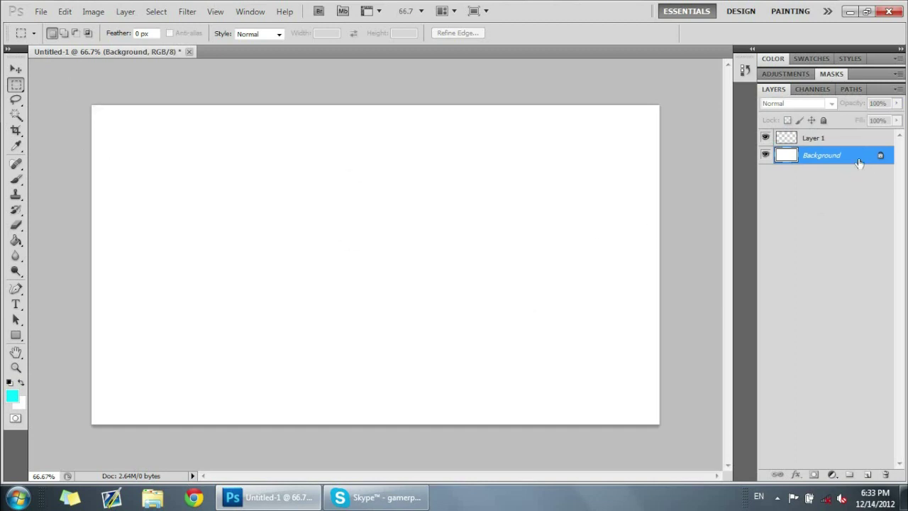
key(Delete)
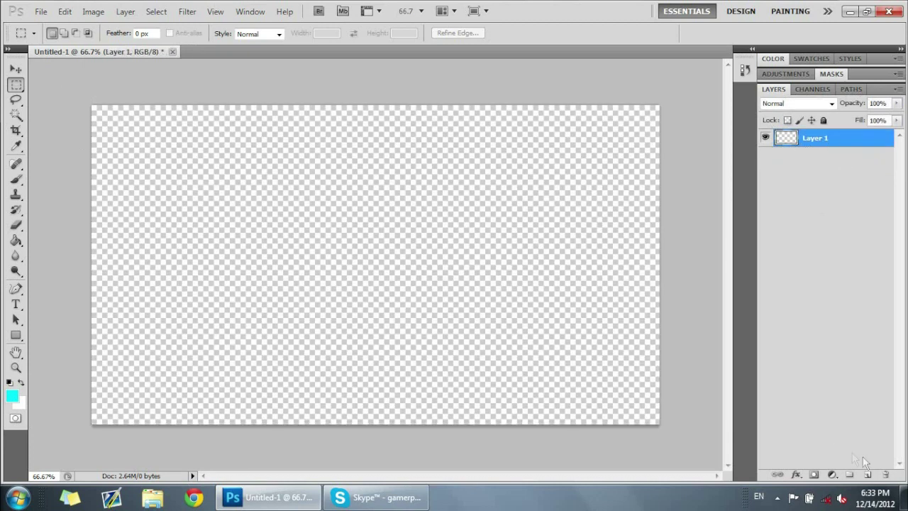
click(15, 305)
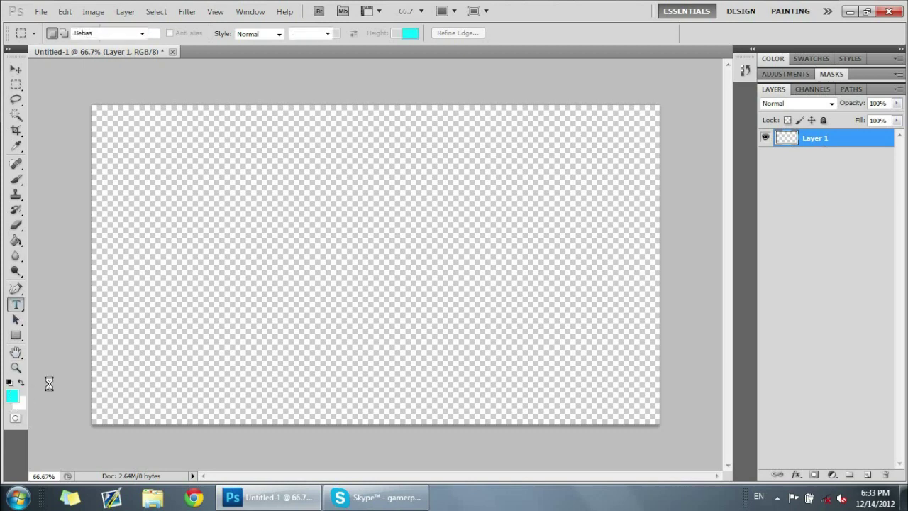
Step: Set the foreground colour to pure black and clear the leftover selection
click(13, 399)
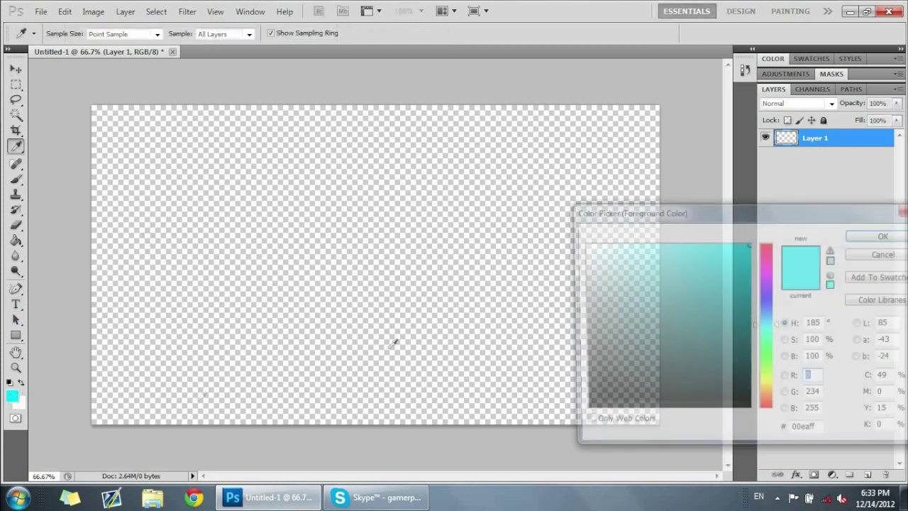
drag(644, 297, 576, 421)
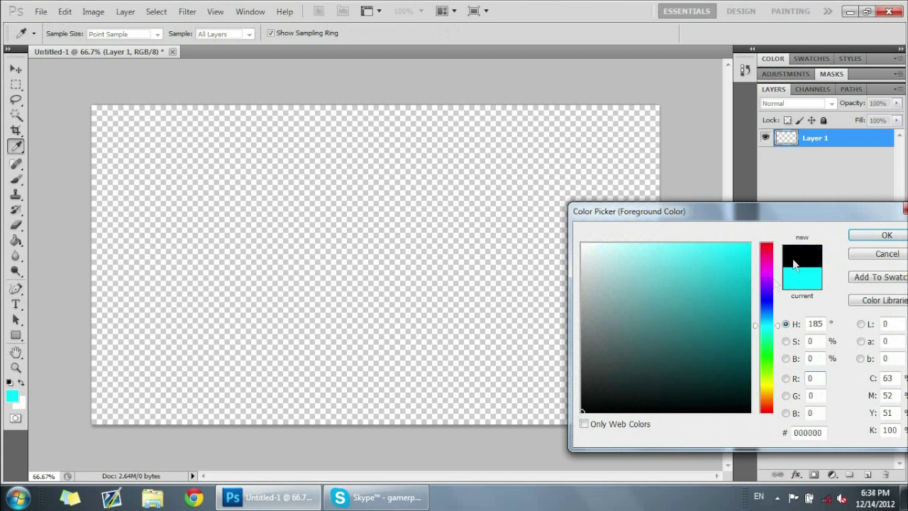
click(859, 240)
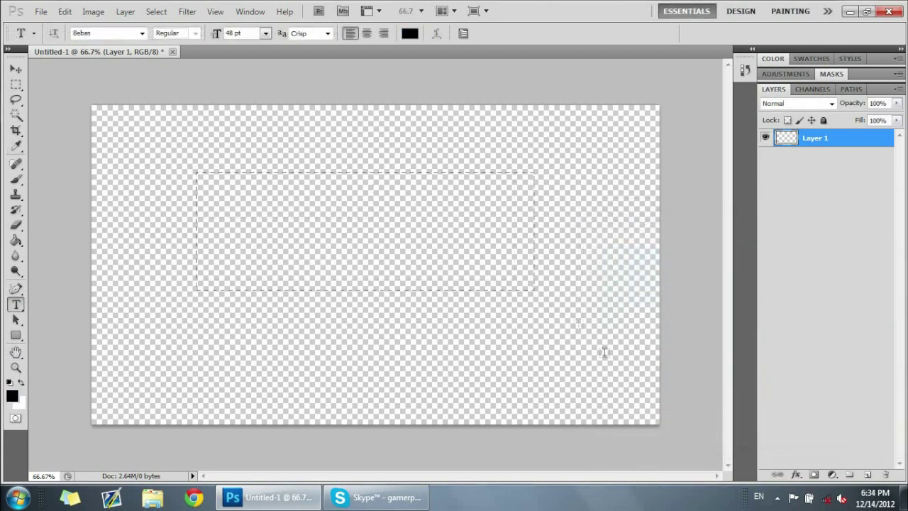
key(ctrl+d)
Step: Draw a text box across the canvas centre set to BadaBoom BB at 100 pt
drag(196, 172, 618, 369)
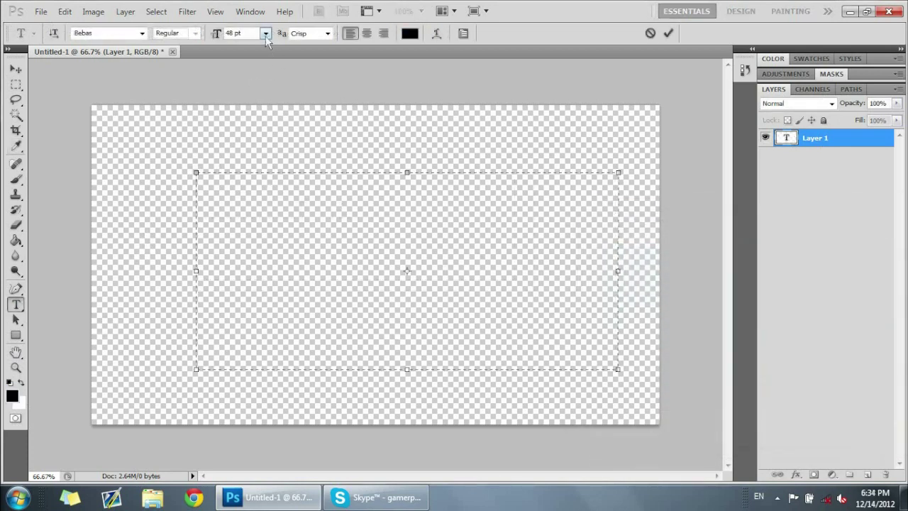
click(266, 33)
click(259, 257)
text(100)
click(142, 33)
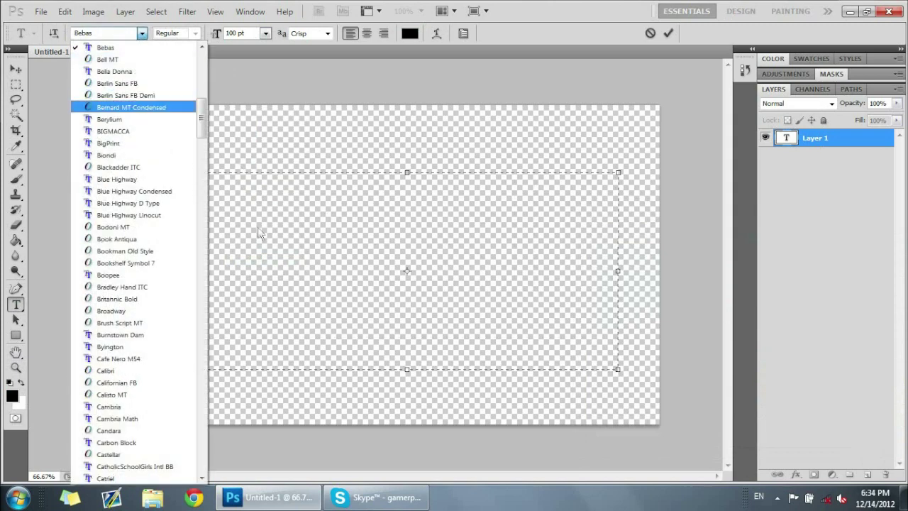
scroll(206, 115, up, 10)
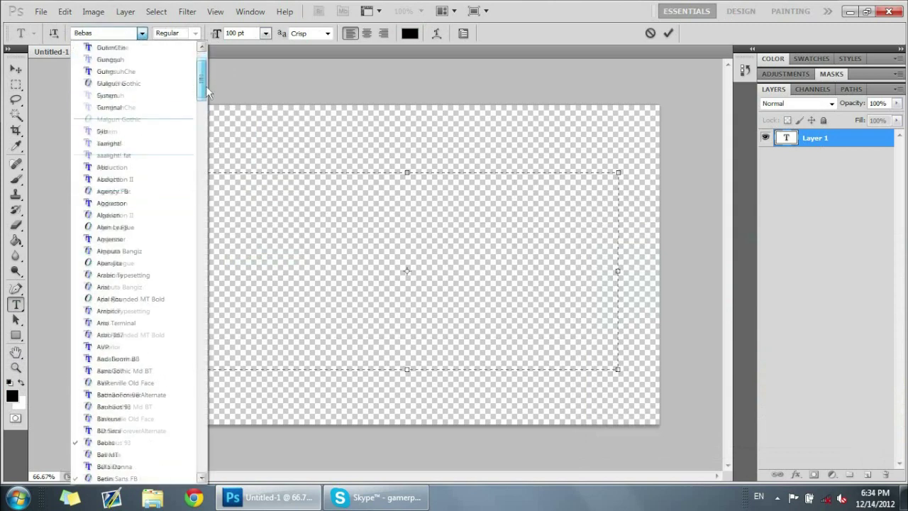
scroll(204, 92, down, 1)
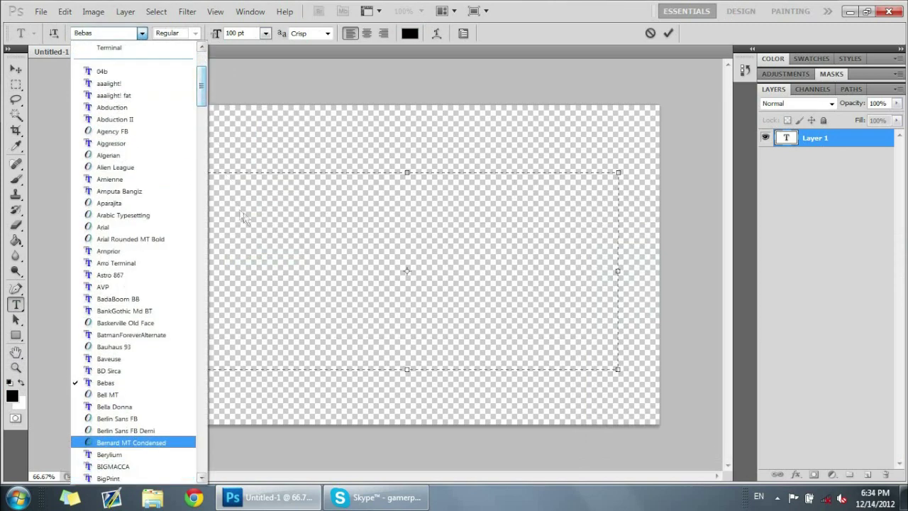
click(165, 299)
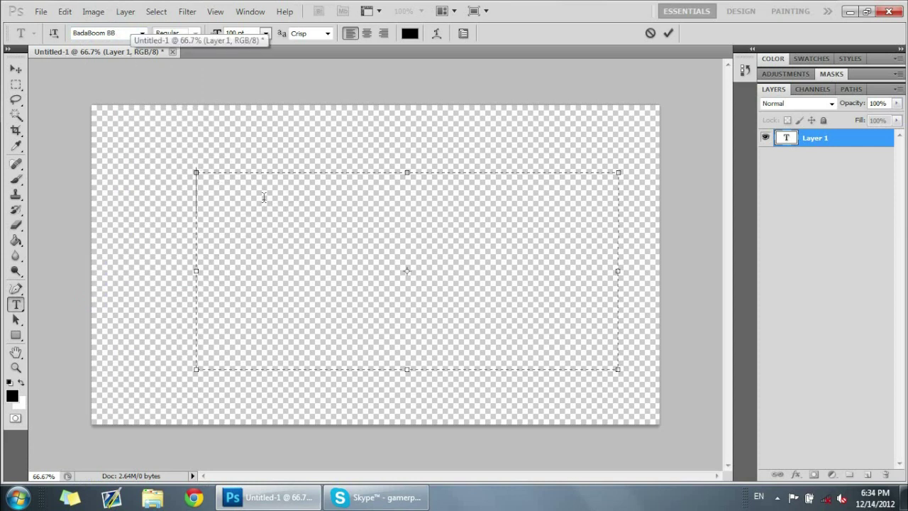
Step: Type KEVIN, resize it to 250 pt, and move it toward the canvas centre
text(KEVIN)
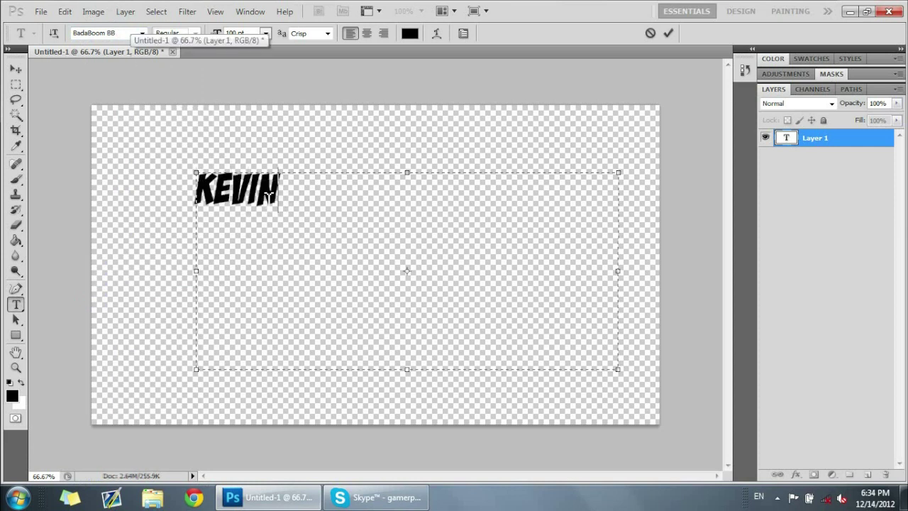
double_click(252, 204)
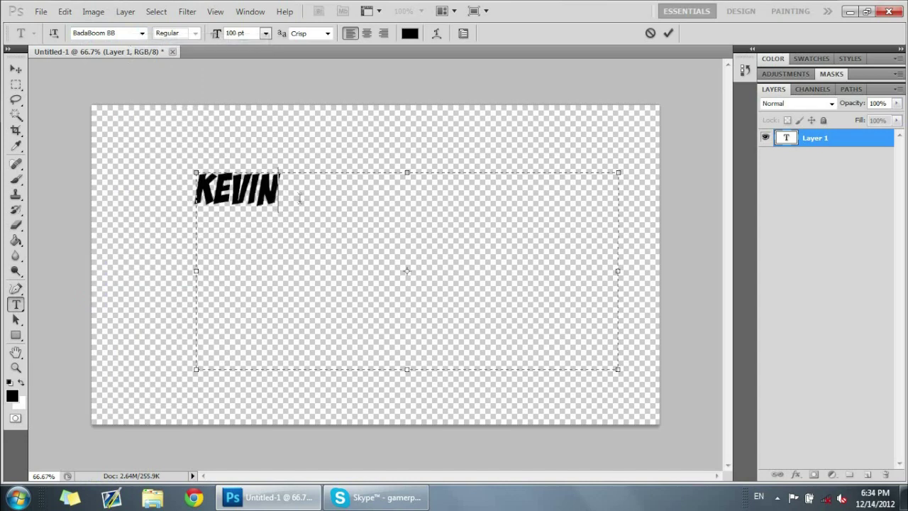
drag(250, 37, 220, 45)
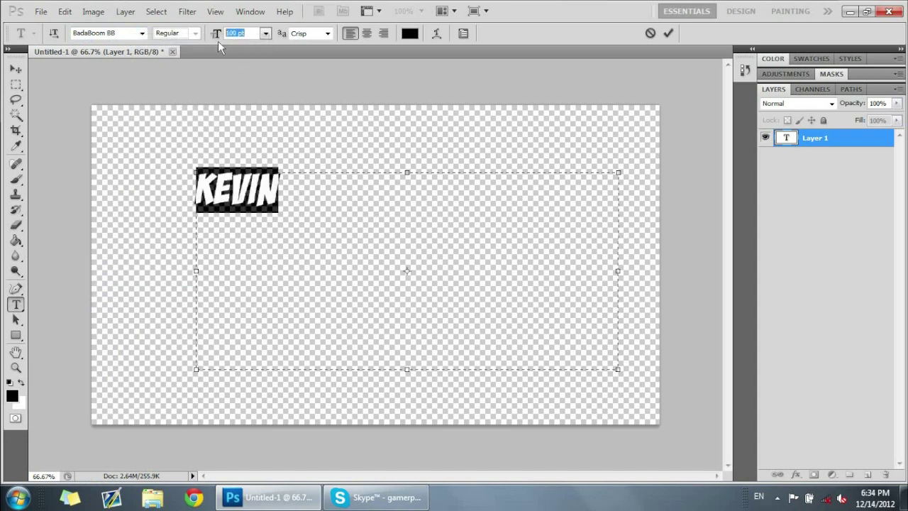
text(250)
key(Return)
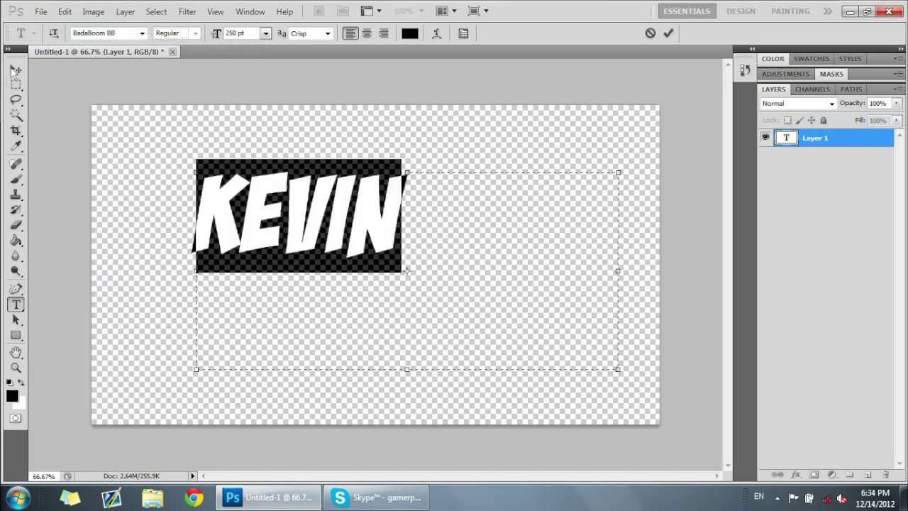
click(16, 70)
drag(351, 244, 438, 295)
Step: Add a new layer below KEVIN and cover the whole canvas with a white rectangle
click(867, 475)
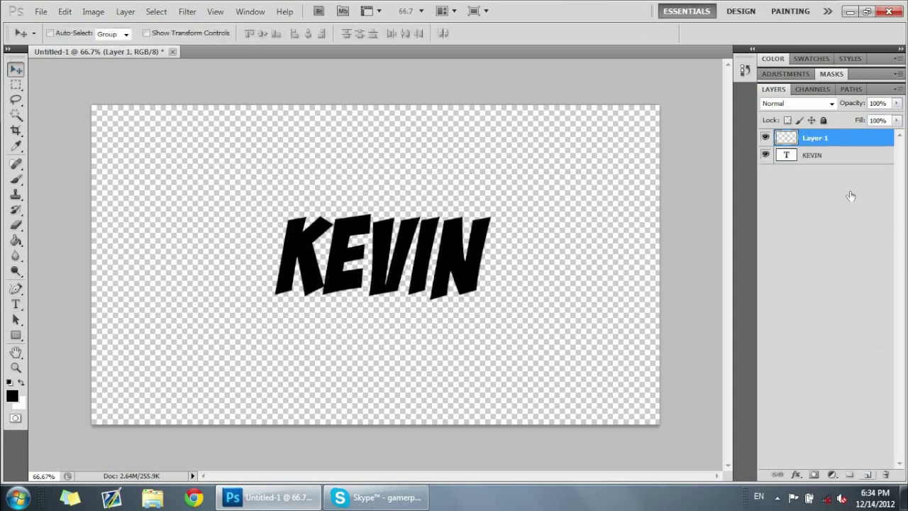
drag(848, 140, 847, 169)
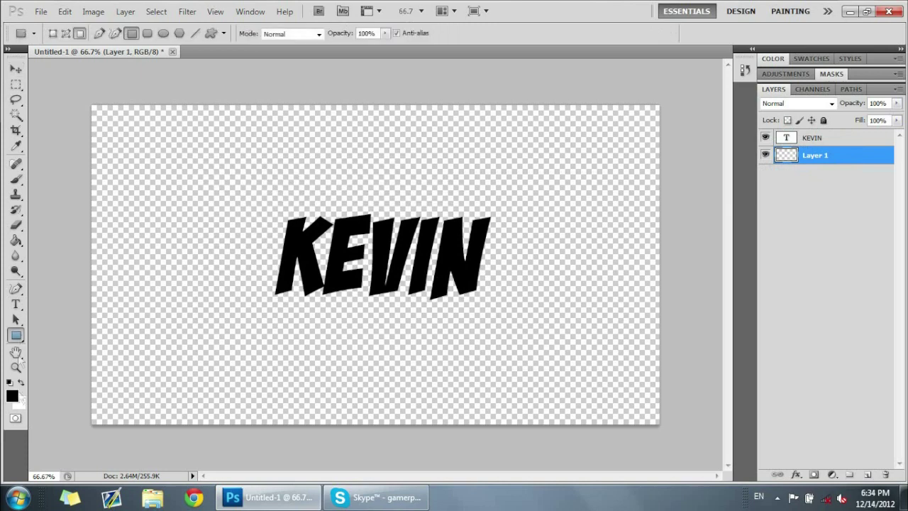
click(13, 395)
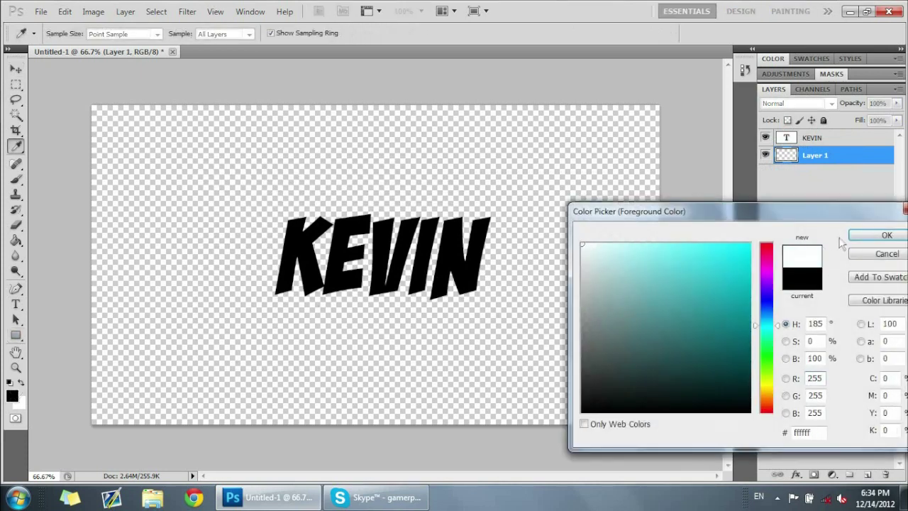
click(870, 237)
drag(669, 431, 83, 100)
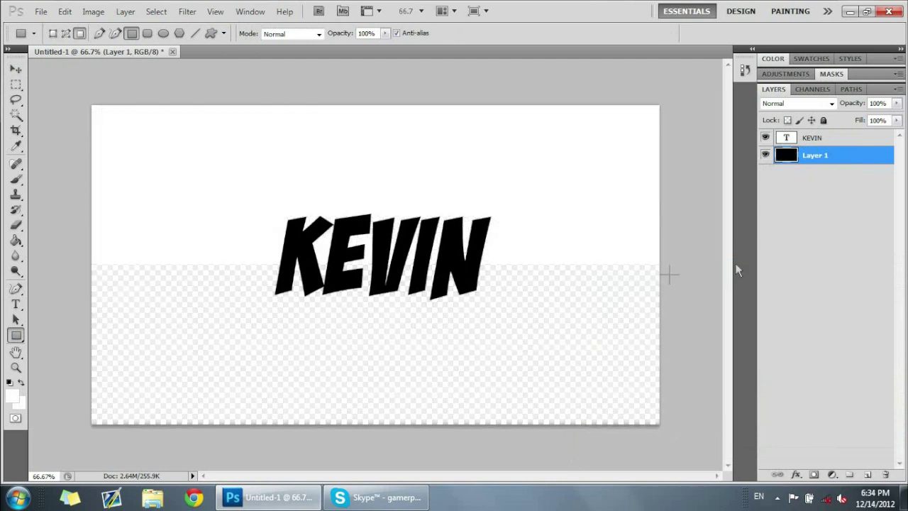
click(830, 145)
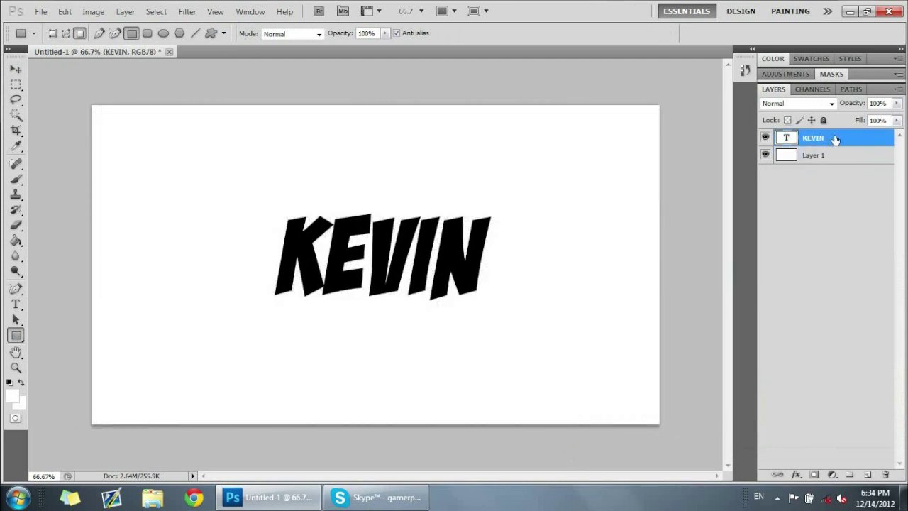
Step: Open Layer Style for KEVIN and preview a Gradient Overlay, then turn it off
double_click(837, 142)
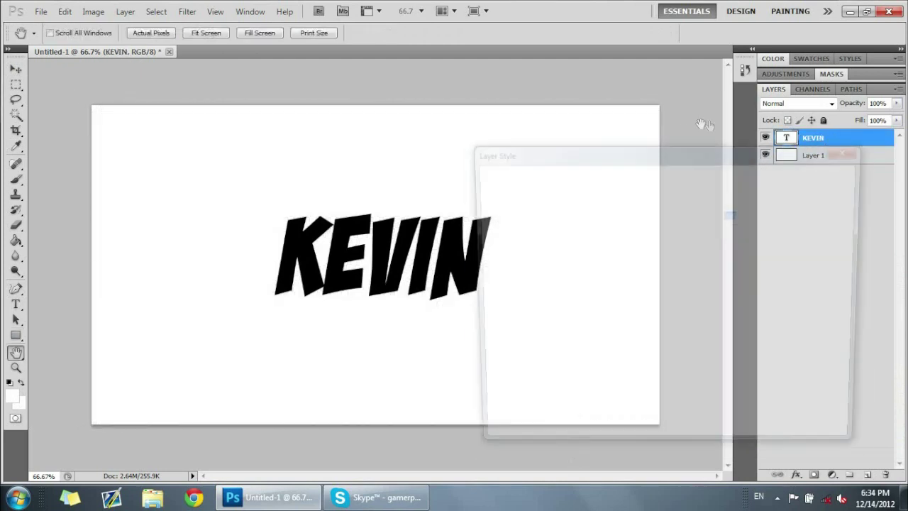
drag(525, 147, 595, 113)
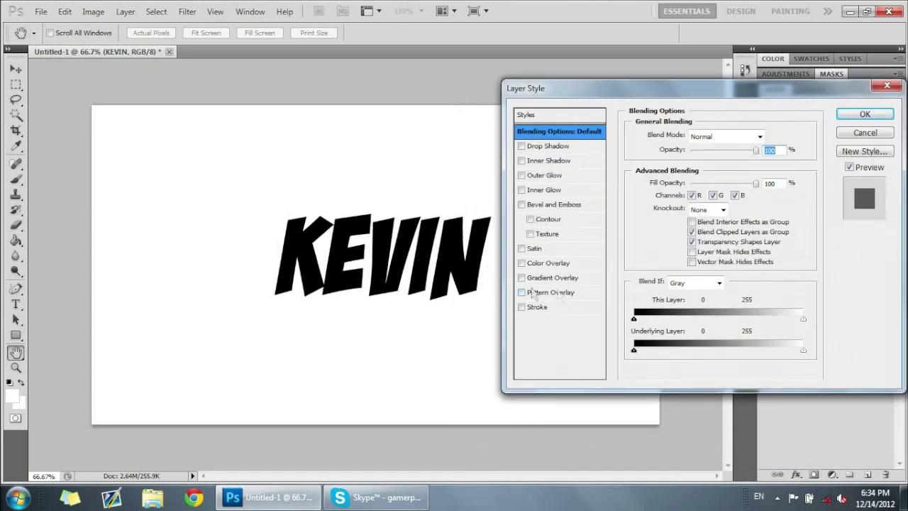
click(522, 278)
click(522, 278)
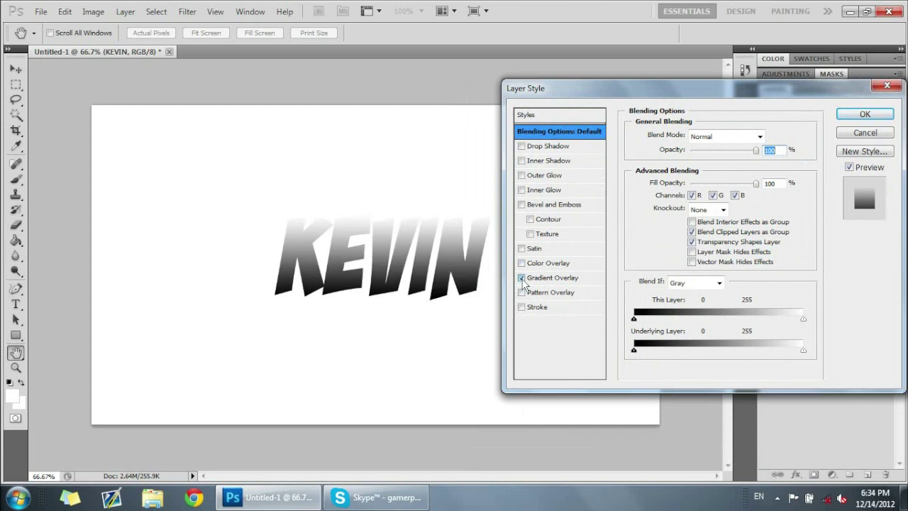
Step: Try a red ff0000 stroke, then discard it and close Layer Style with no effects
click(521, 306)
click(521, 306)
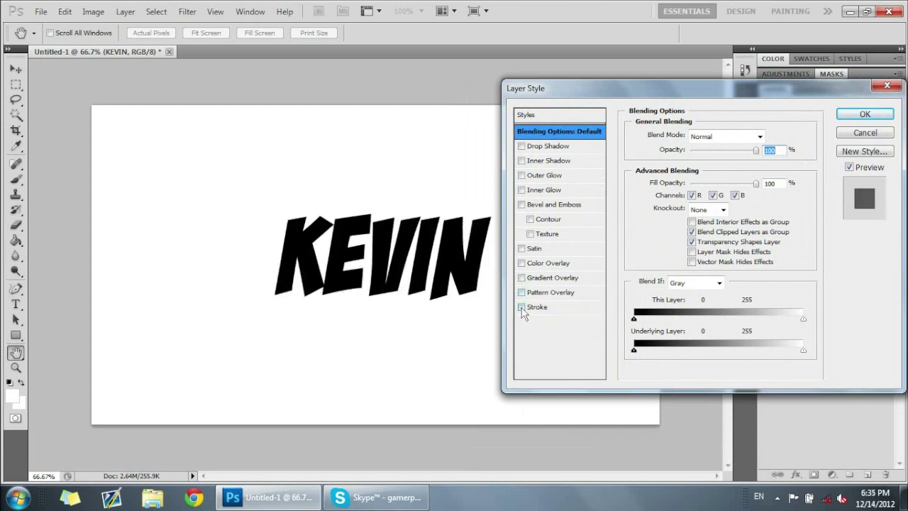
click(521, 307)
click(537, 306)
click(663, 221)
text(ff0000)
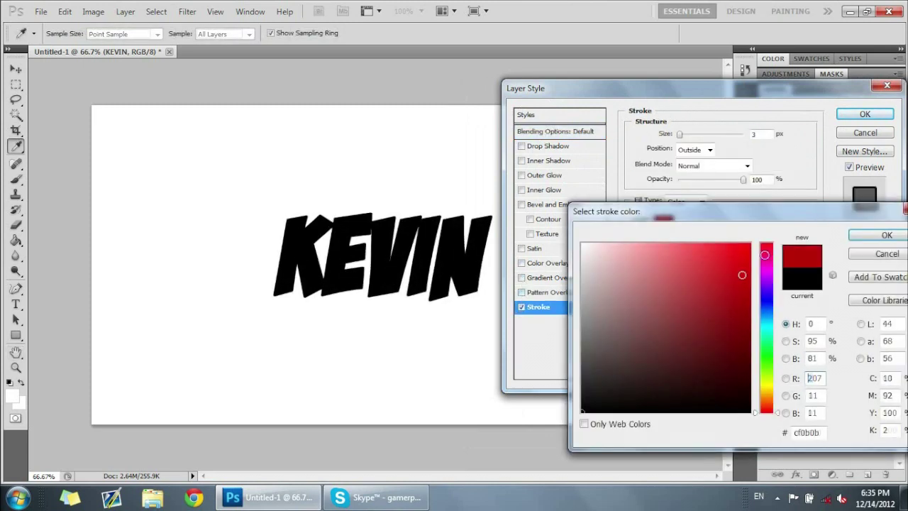
click(880, 254)
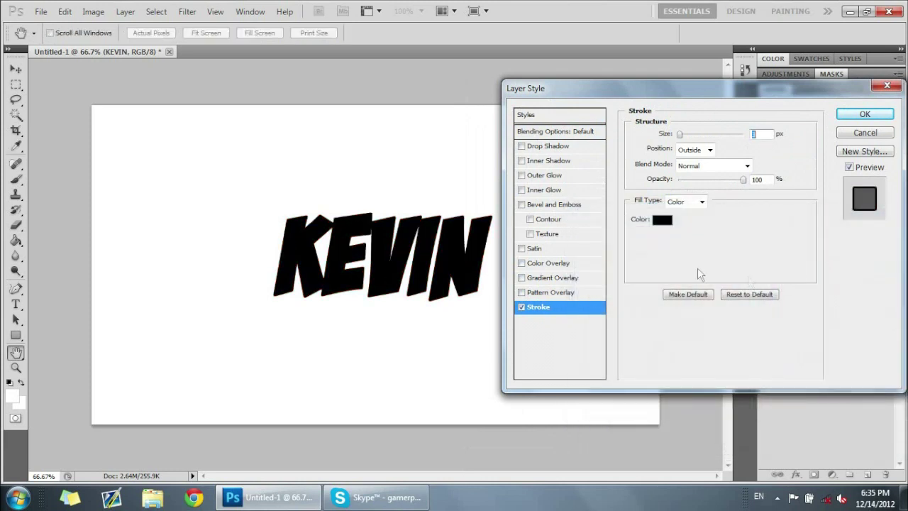
click(521, 308)
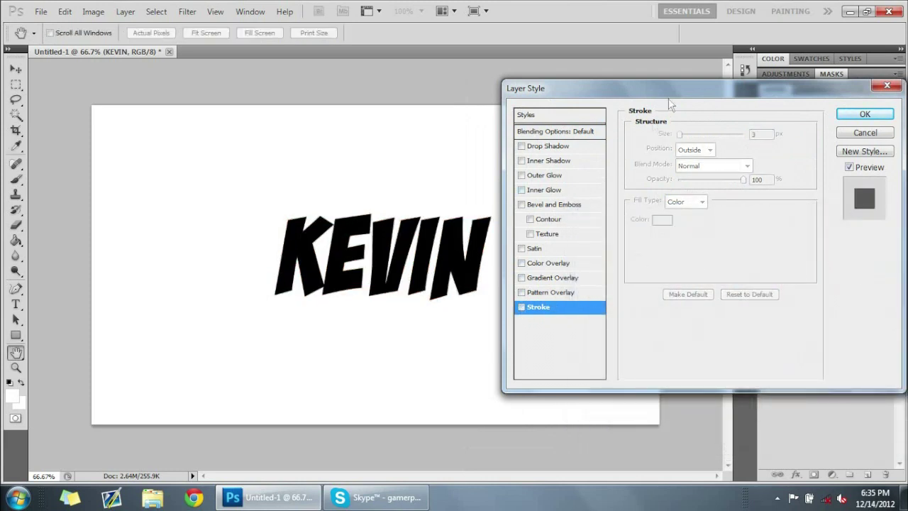
click(865, 133)
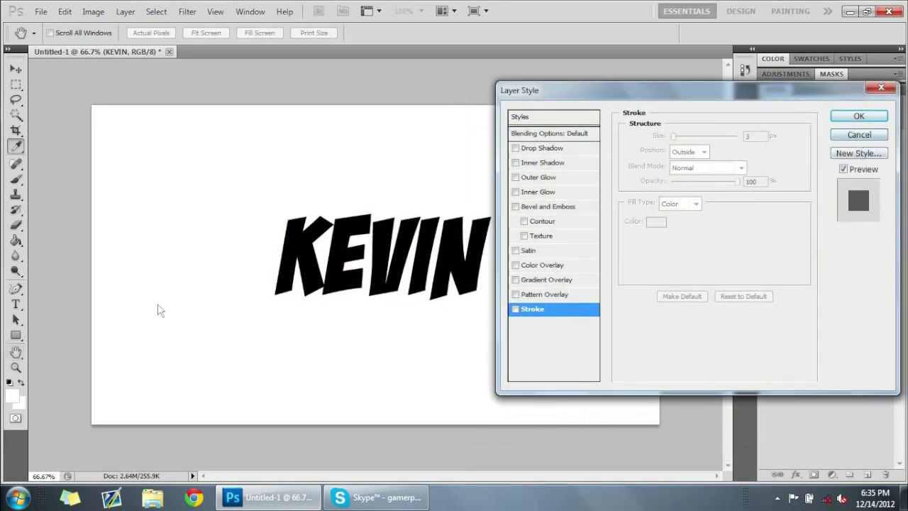
Step: Recolour all of KEVIN bright green (#18ff00) and reopen its Layer Style dialog
click(16, 305)
click(367, 266)
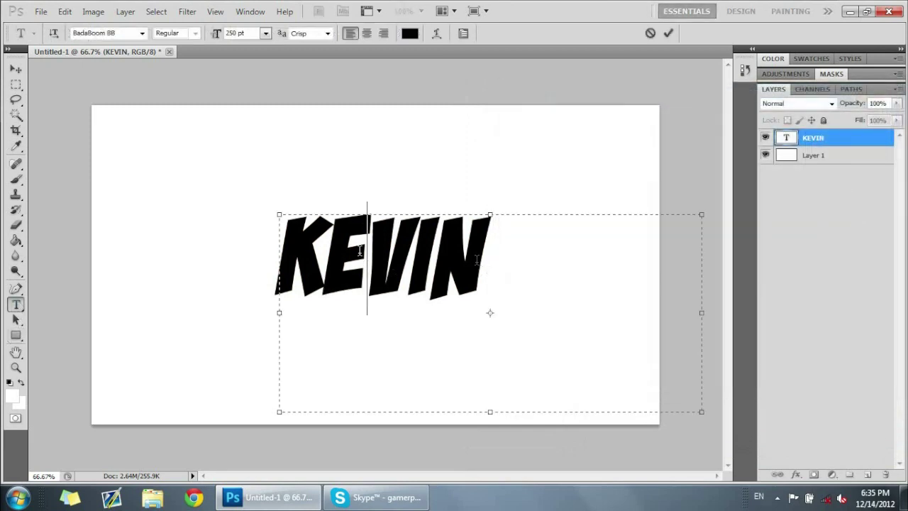
drag(485, 267, 304, 110)
click(410, 33)
drag(653, 321, 751, 244)
drag(767, 317, 769, 358)
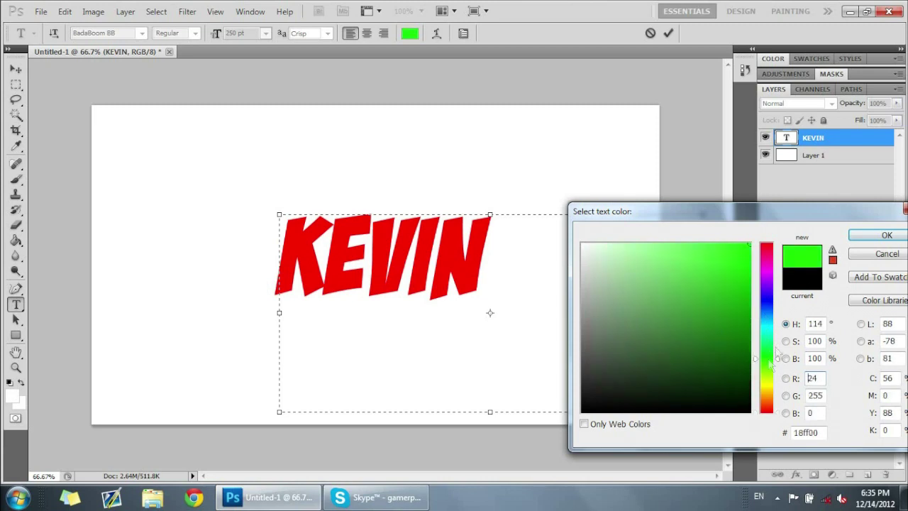
click(886, 235)
click(16, 69)
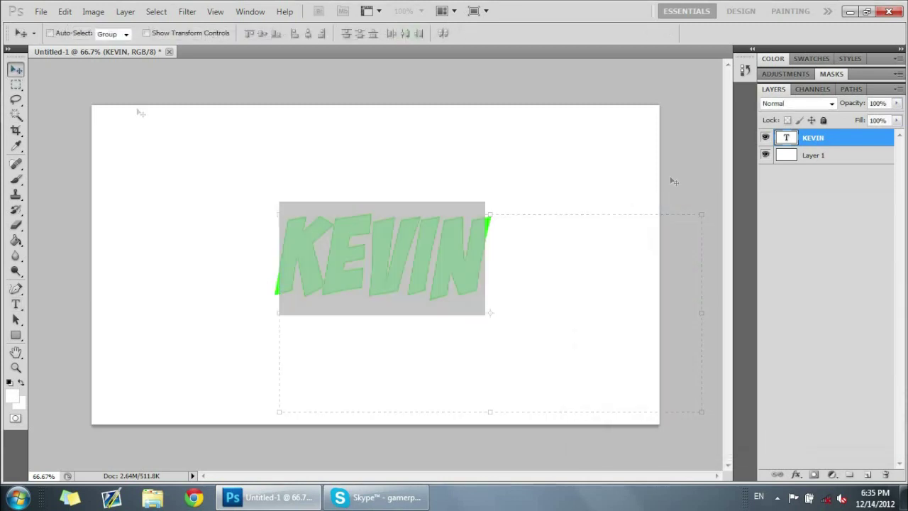
double_click(864, 149)
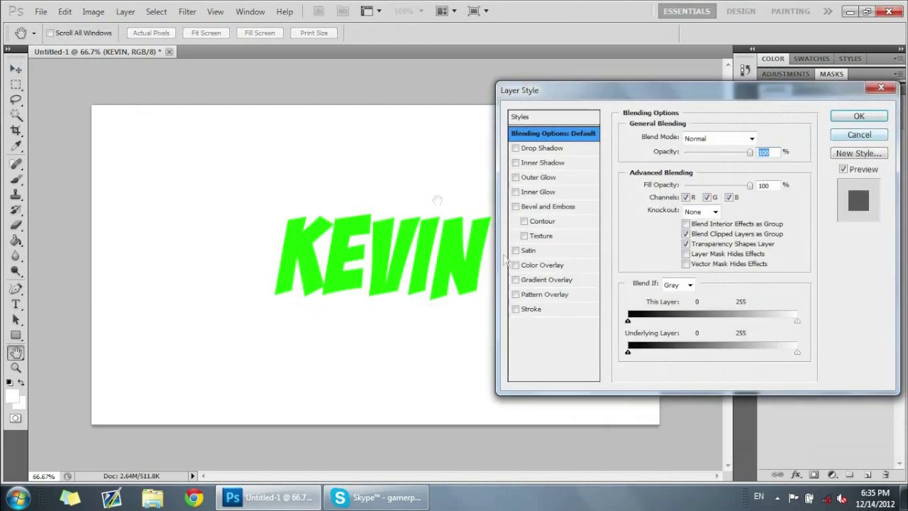
Step: Try a 1 px black outline stroke on KEVIN, then remove it
click(516, 309)
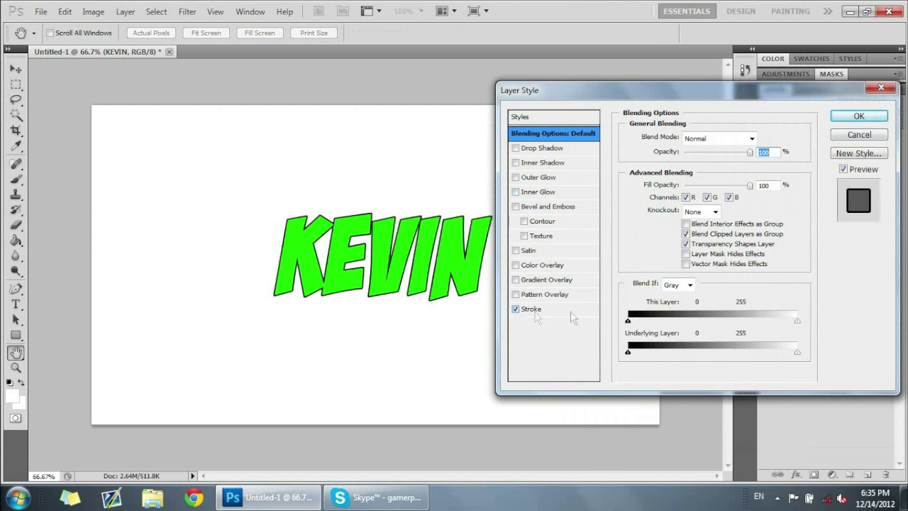
click(571, 311)
drag(676, 136, 672, 136)
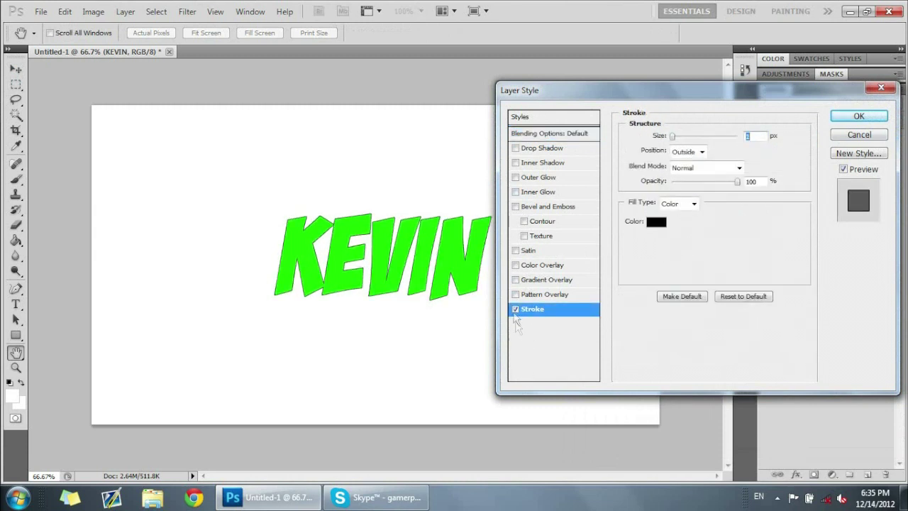
click(516, 309)
Step: Add a black drop shadow: 100% opacity, 10 px distance, 87% spread, 4 px size
click(515, 148)
click(530, 151)
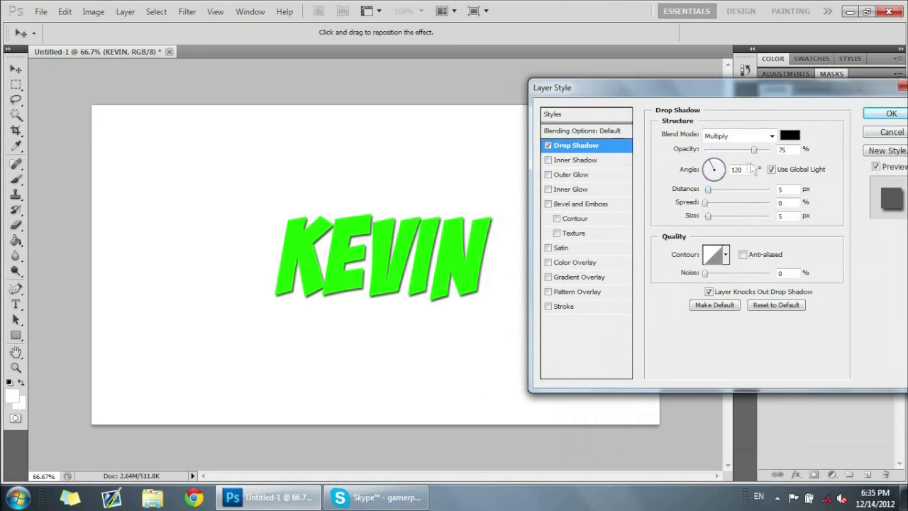
drag(759, 152, 781, 152)
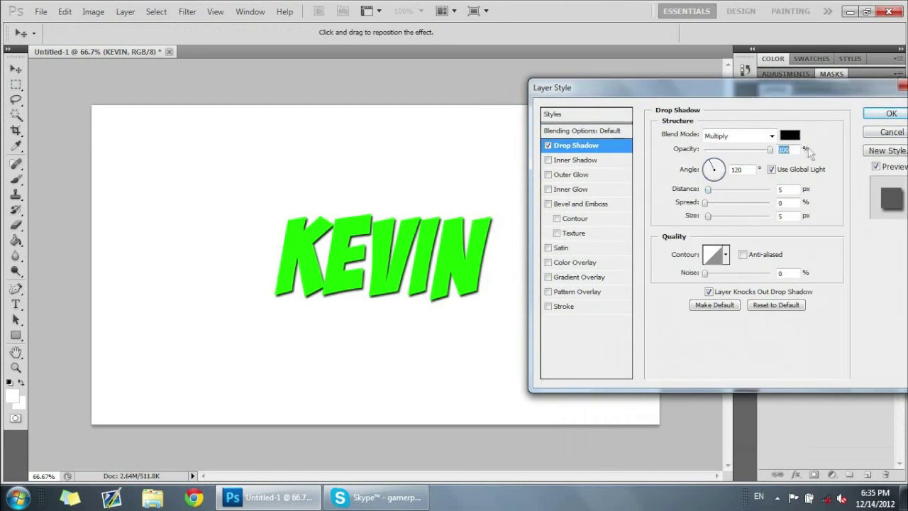
drag(708, 190, 712, 193)
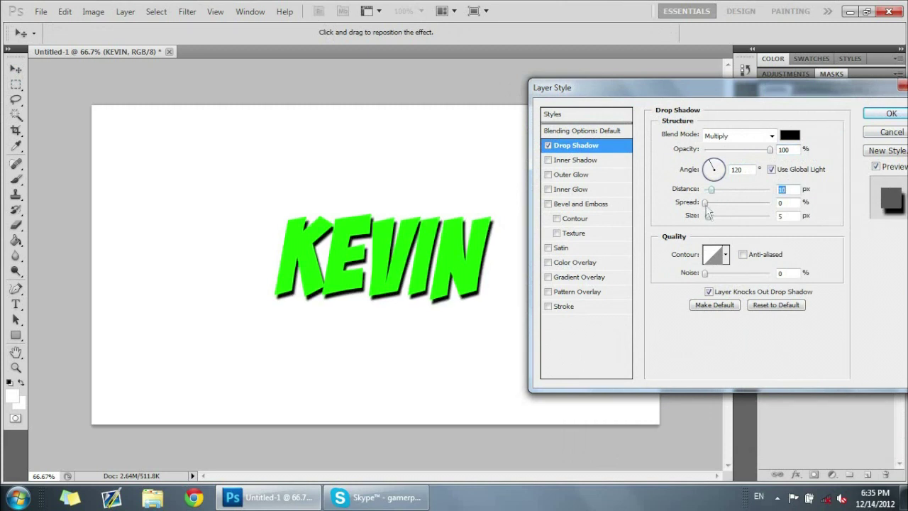
mouse_move(708, 216)
mouse_down()
mouse_move(717, 215)
mouse_move(699, 222)
mouse_up()
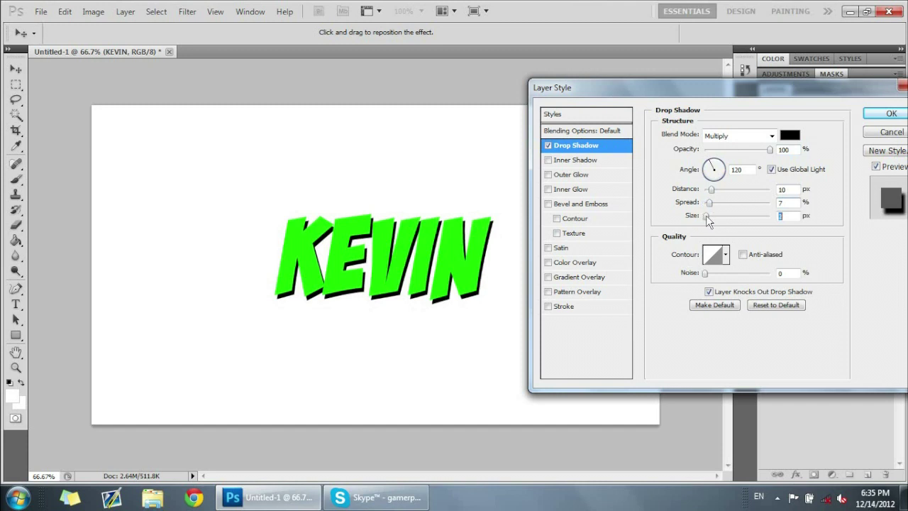
drag(706, 215, 762, 204)
click(712, 204)
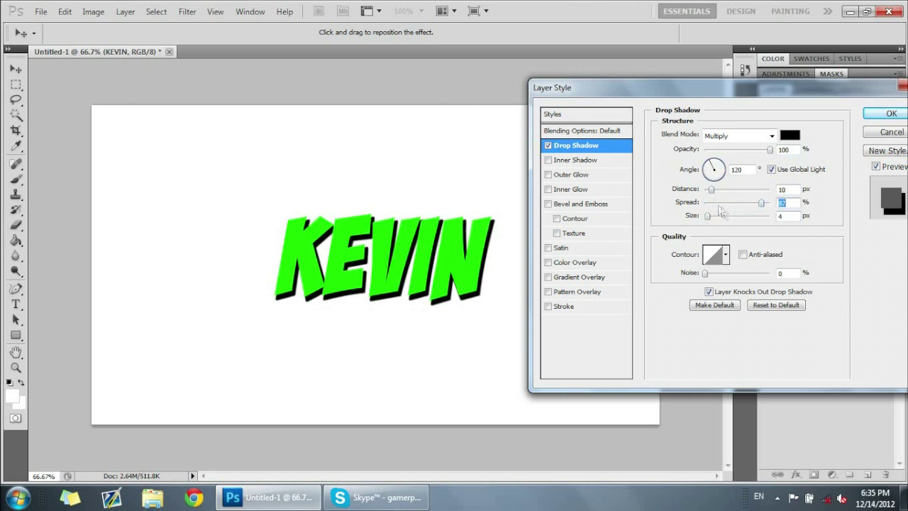
drag(712, 191, 710, 196)
click(881, 115)
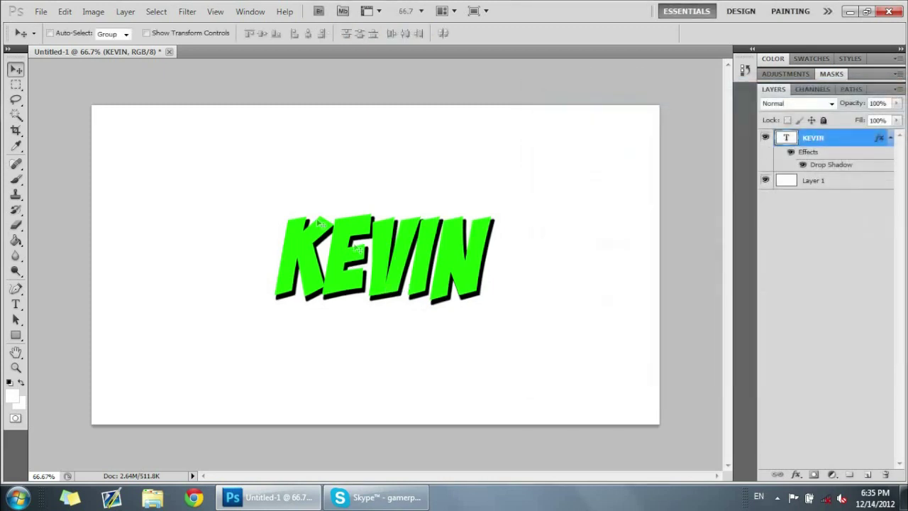
Step: Nudge KEVIN slightly higher, hide its layer, and add an empty Layer 2 above it
drag(397, 254, 405, 245)
key(ctrl+plus)
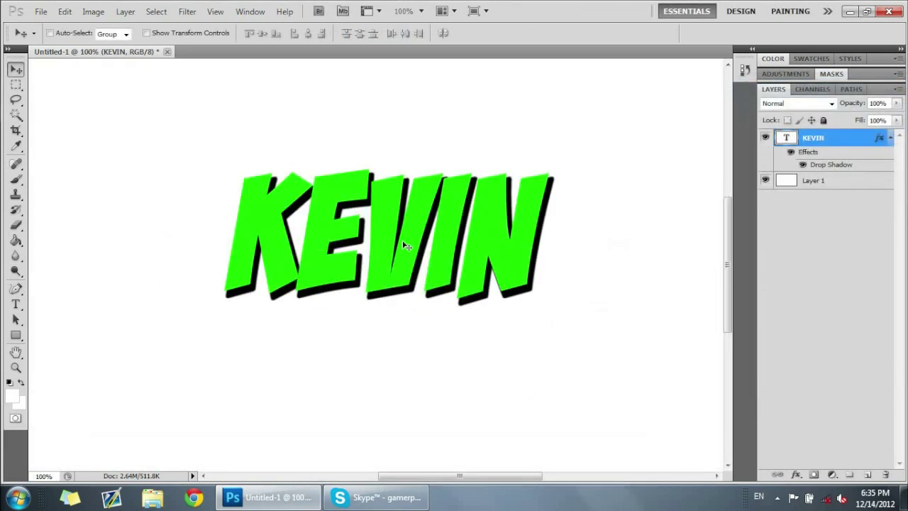
key(ctrl+minus)
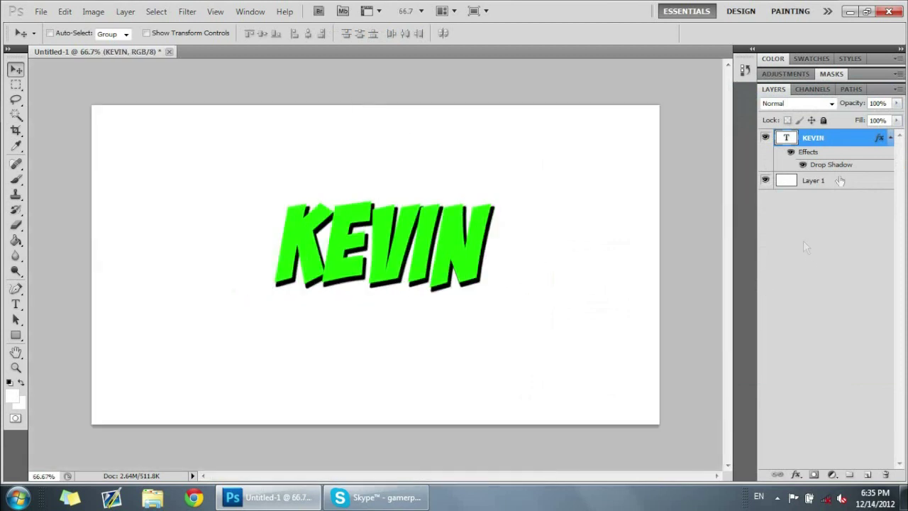
click(890, 137)
click(766, 138)
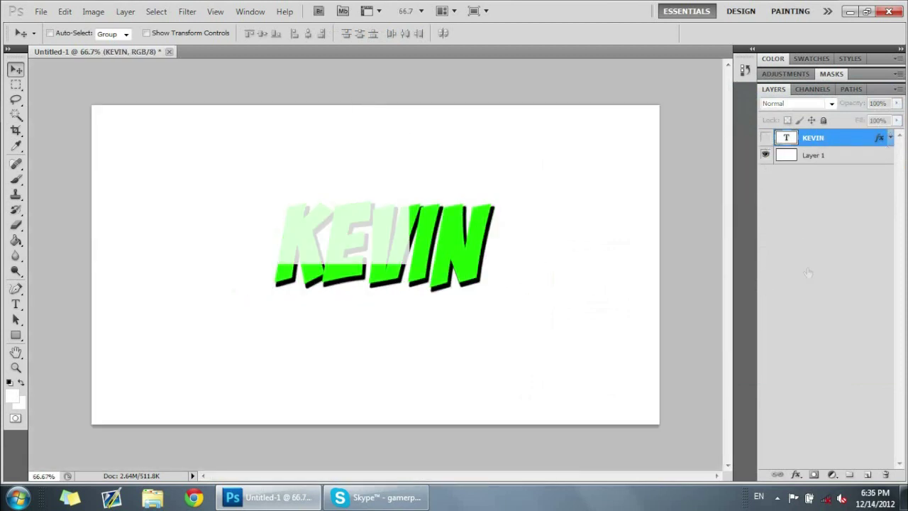
click(867, 474)
Step: Draw a text box and type KEVIN in the Bebas font at 250 pt
click(16, 303)
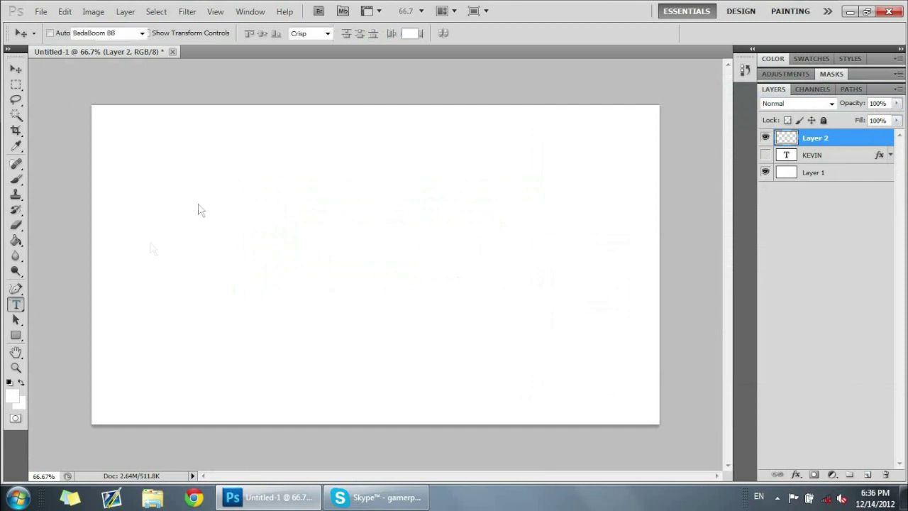
drag(223, 175, 659, 352)
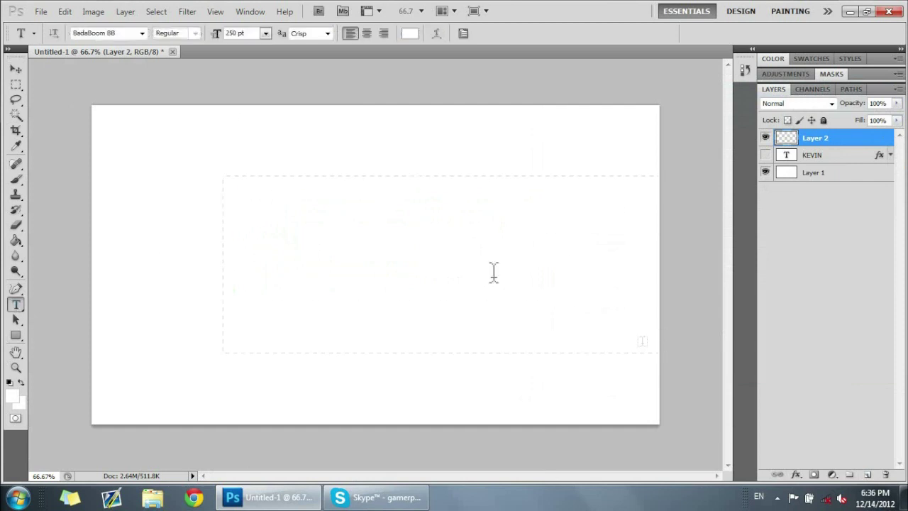
click(142, 35)
scroll(154, 217, up, 10)
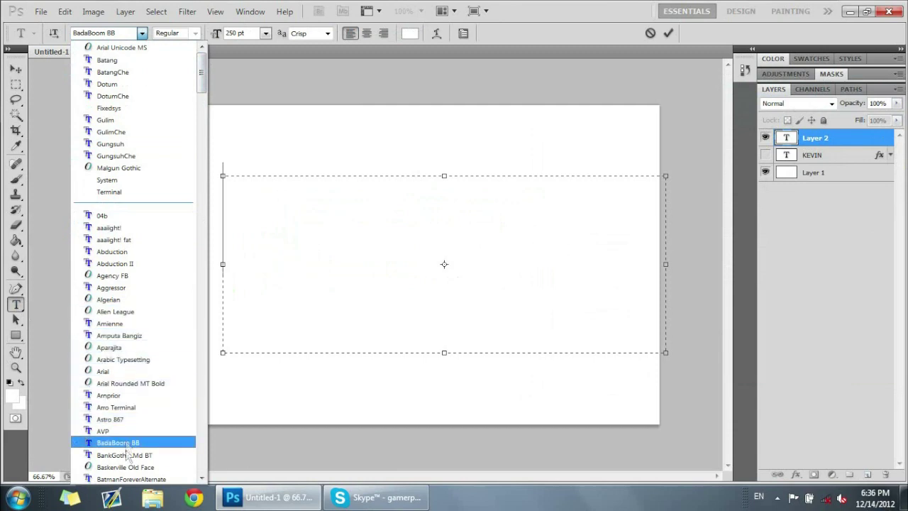
scroll(128, 458, down, 1)
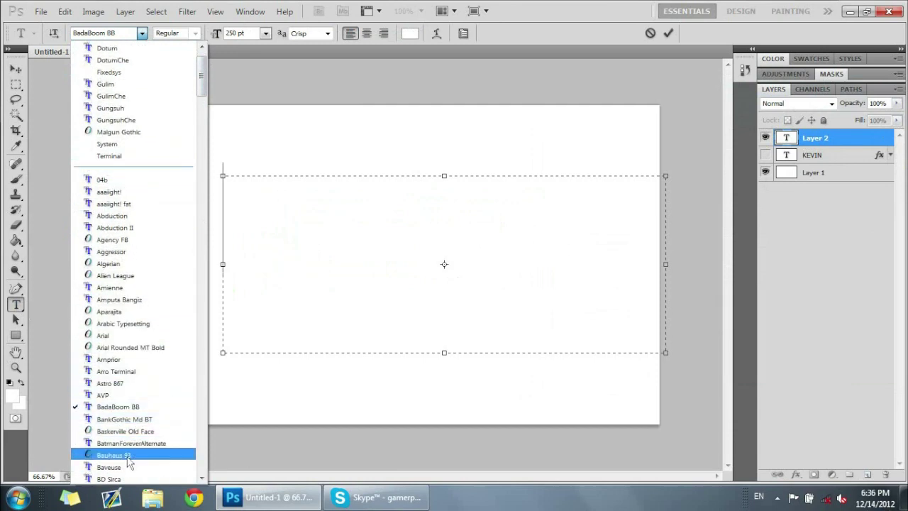
scroll(129, 457, down, 2)
click(125, 427)
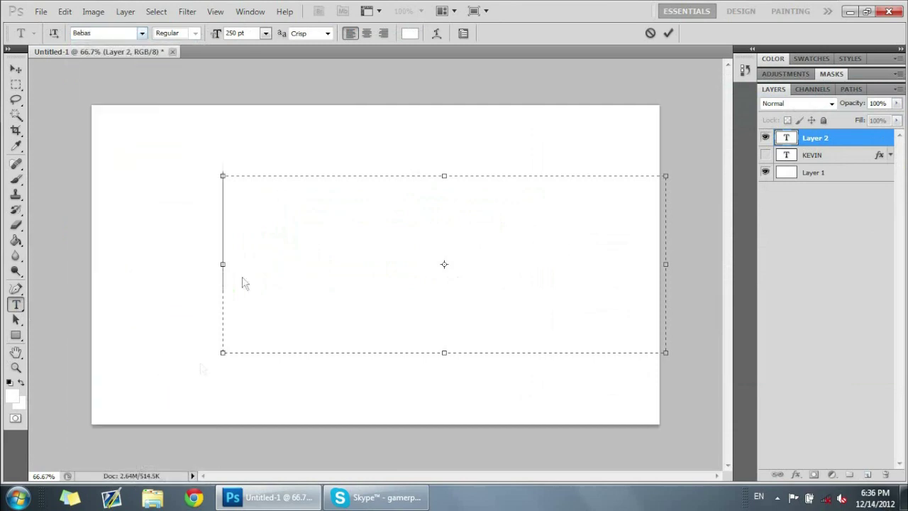
text(KEVIN)
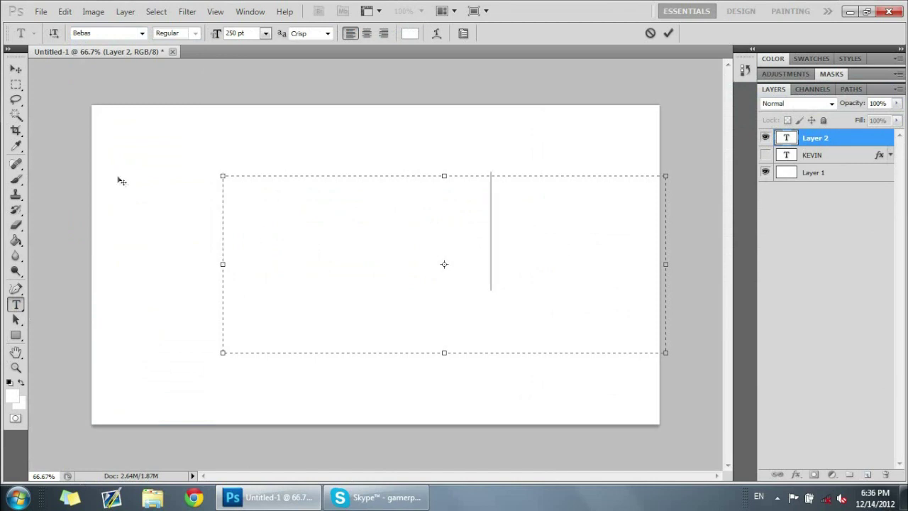
click(15, 69)
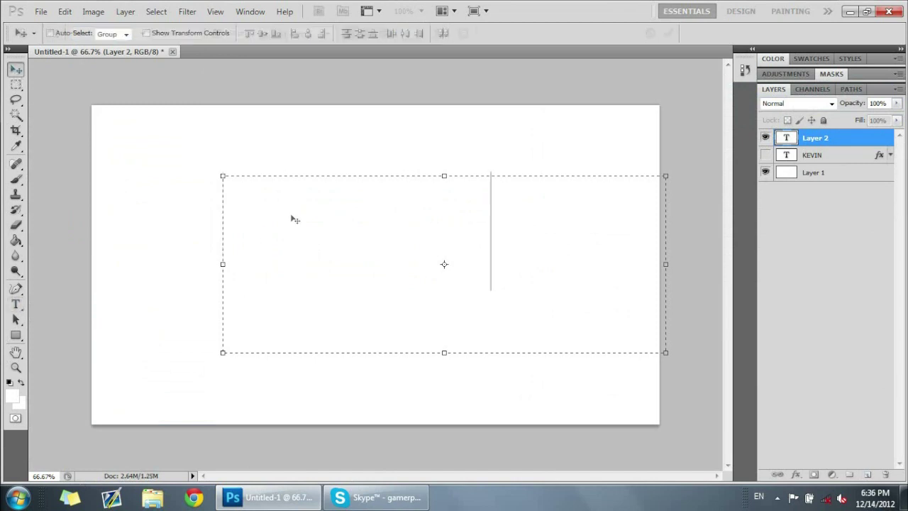
Step: Give the Bebas KEVIN a 1 px stroke and a soft glow drop shadow (distance 0, size 18)
double_click(846, 140)
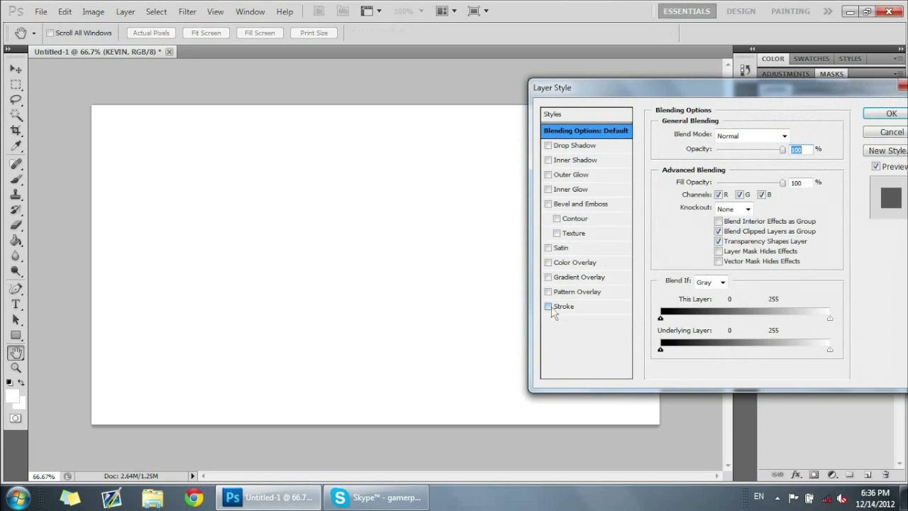
click(548, 306)
drag(604, 91, 586, 105)
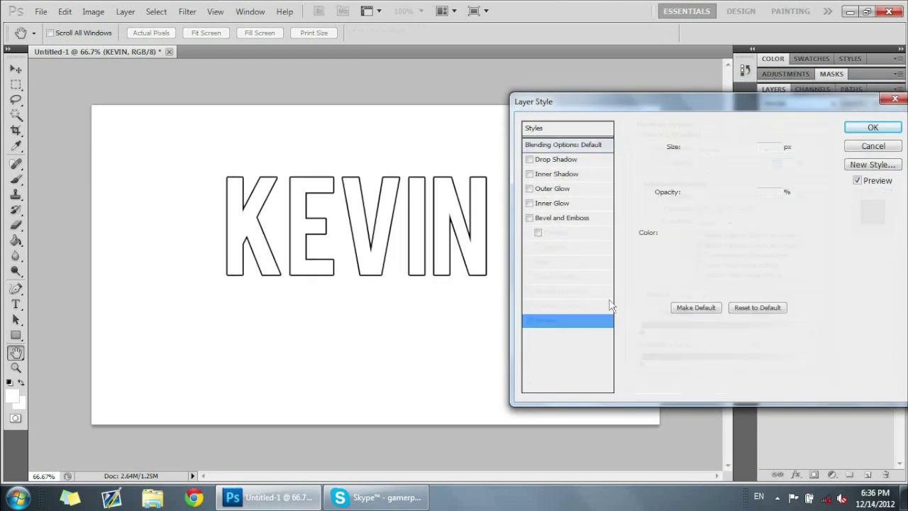
drag(688, 152, 686, 154)
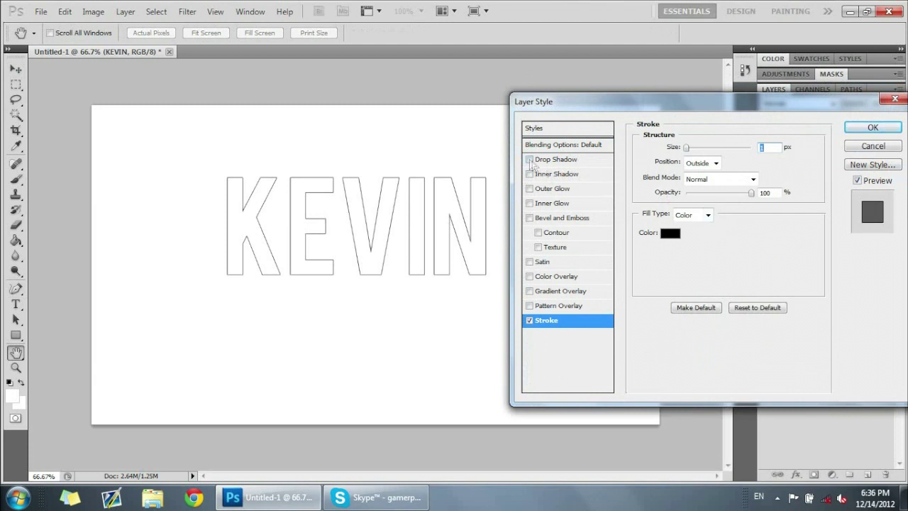
click(530, 160)
click(554, 160)
mouse_move(688, 204)
mouse_down()
mouse_move(693, 229)
mouse_move(693, 219)
mouse_up()
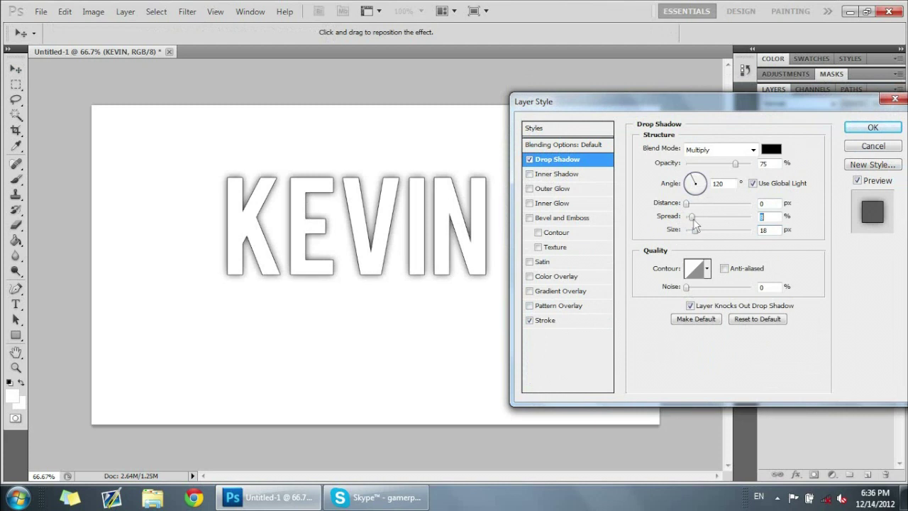
Step: Add a low-opacity gradient overlay at about 26% scale and a 0-distance inner shadow
click(529, 290)
click(557, 291)
drag(703, 237, 694, 237)
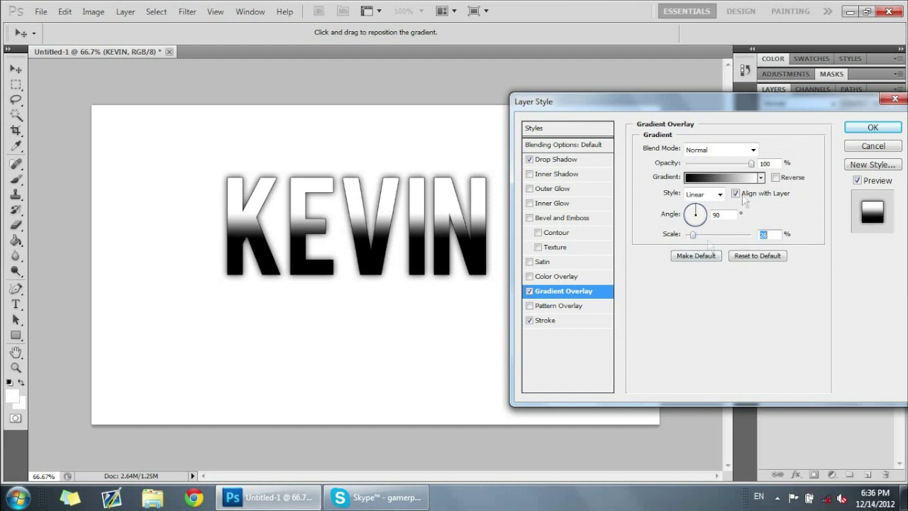
drag(744, 166, 702, 166)
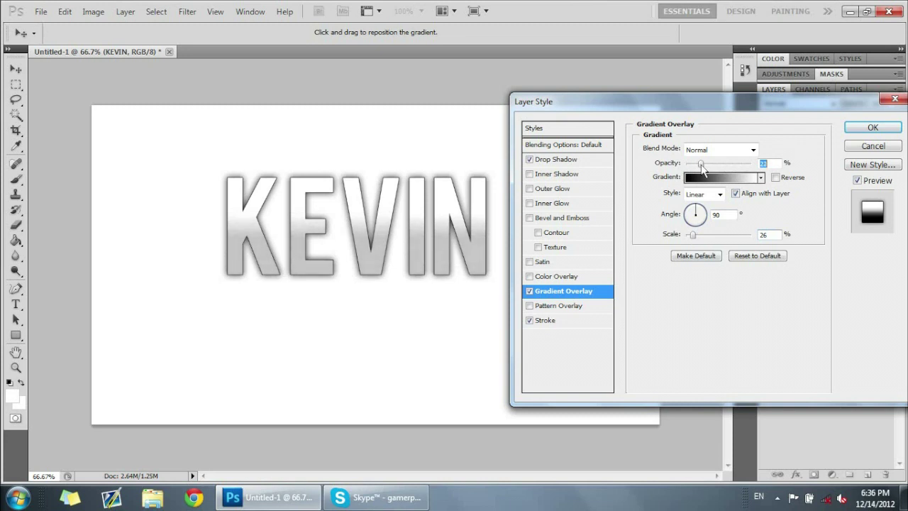
click(529, 174)
click(554, 173)
drag(691, 206, 687, 205)
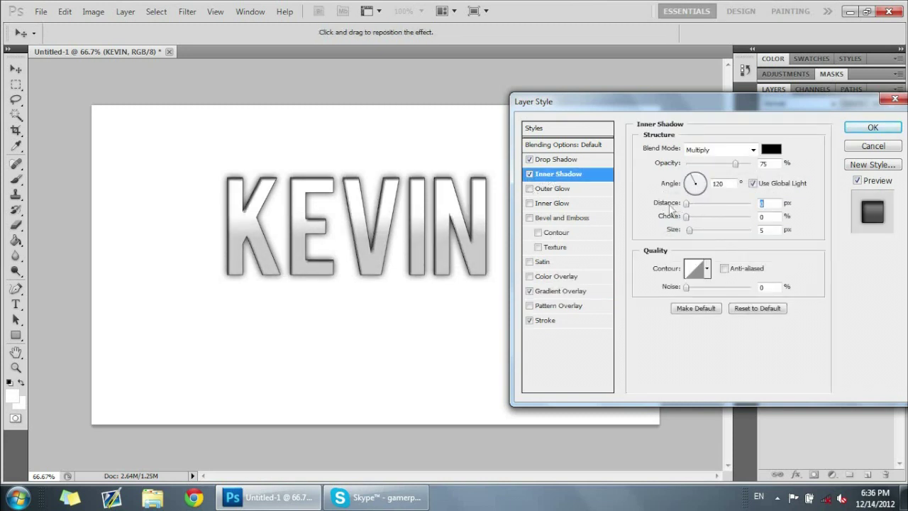
click(873, 127)
Step: Move the metallic KEVIN toward the canvas centre and check it up close
drag(450, 259, 476, 273)
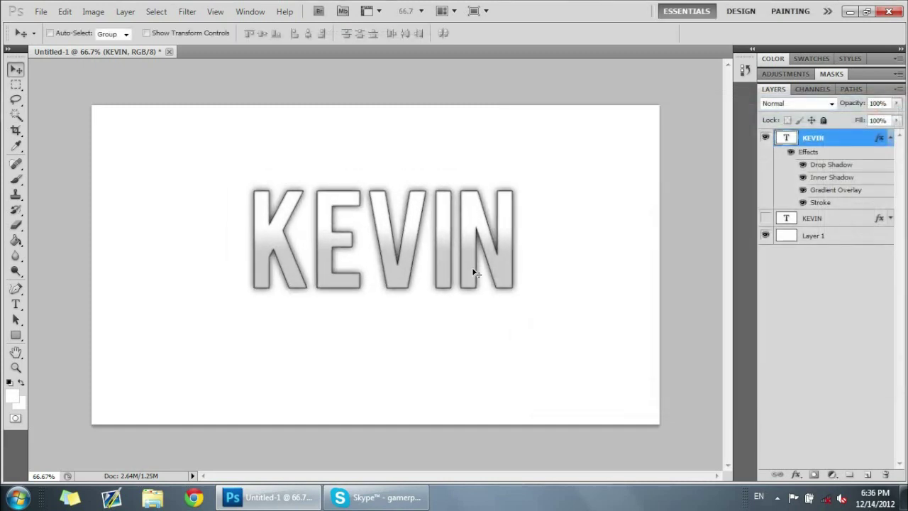
key(ctrl+plus)
key(ctrl+minus)
Step: Hide the metallic KEVIN layer, collapse its effects list, and add an empty Layer 2
click(765, 137)
click(891, 138)
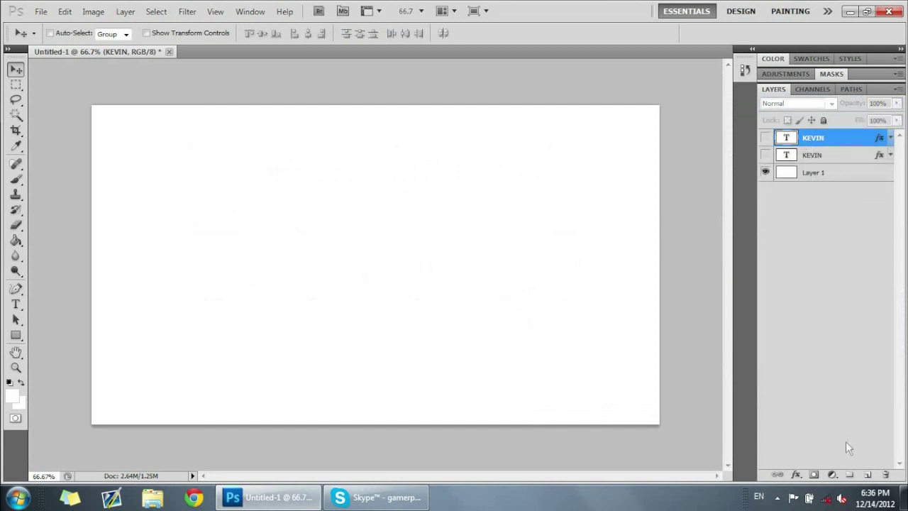
click(866, 476)
Step: Hide the empty Layer 2, then show and select the top KEVIN layer
click(16, 303)
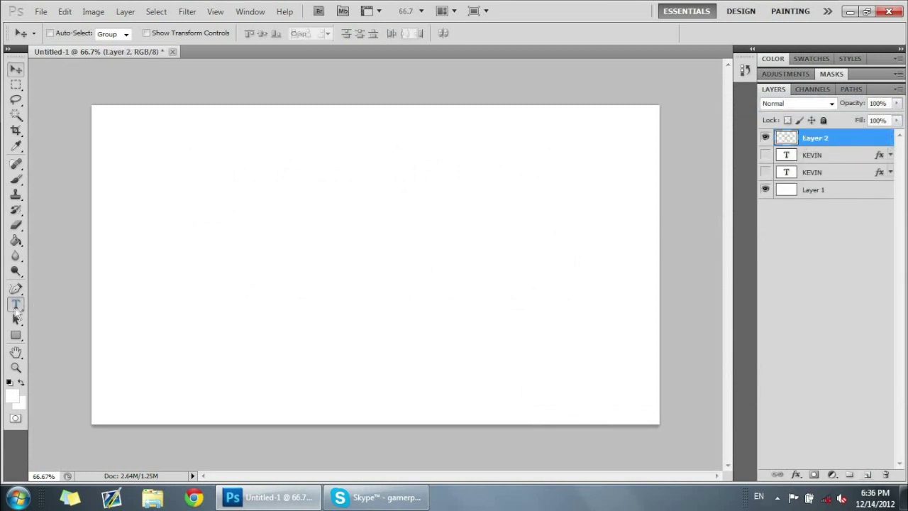
click(765, 138)
click(812, 155)
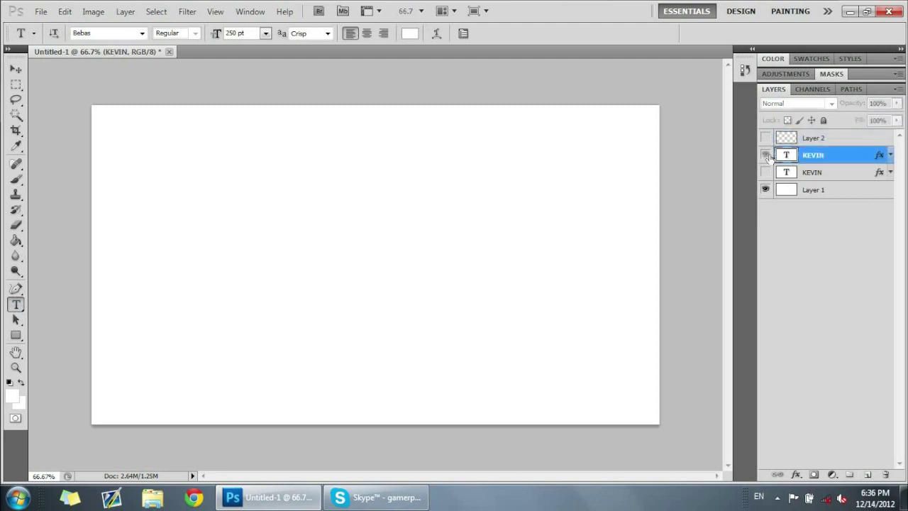
click(766, 155)
Step: Remove drop shadow, inner shadow, gradient overlay and stroke from the upper KEVIN layer's style
click(431, 242)
click(15, 69)
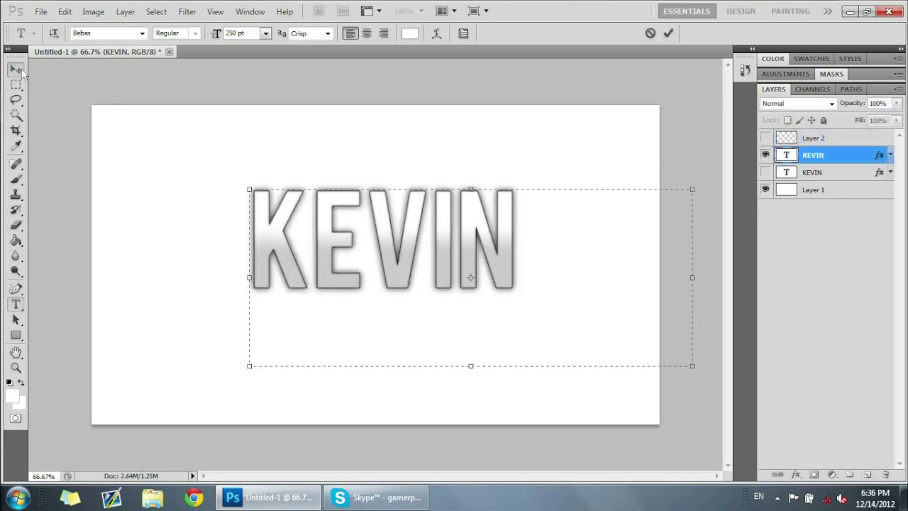
double_click(848, 172)
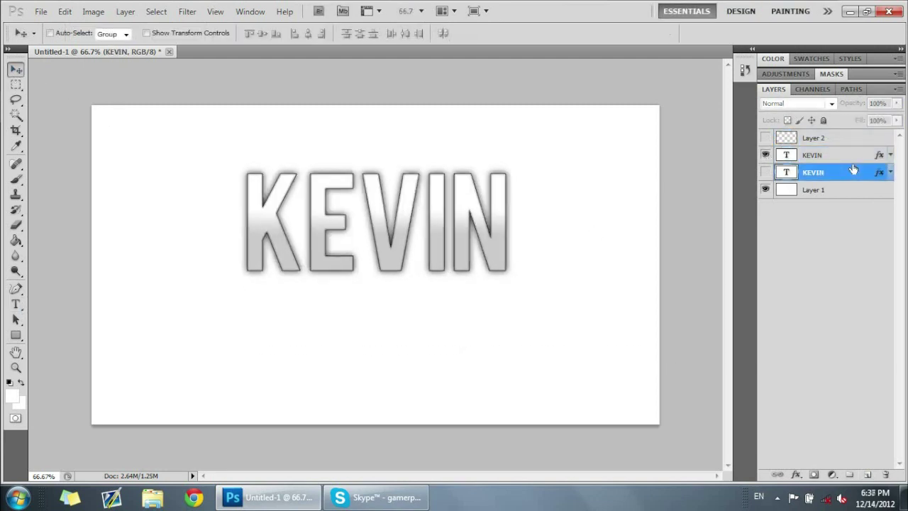
click(867, 145)
click(843, 156)
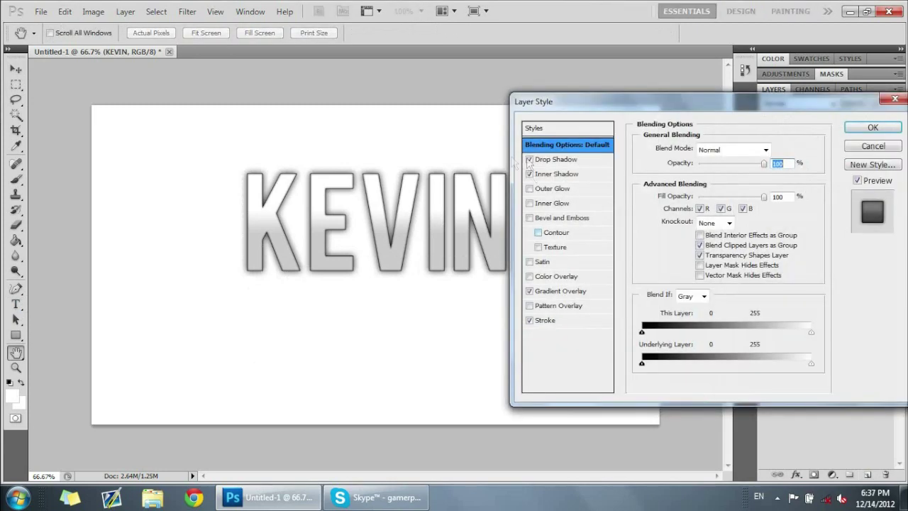
click(529, 159)
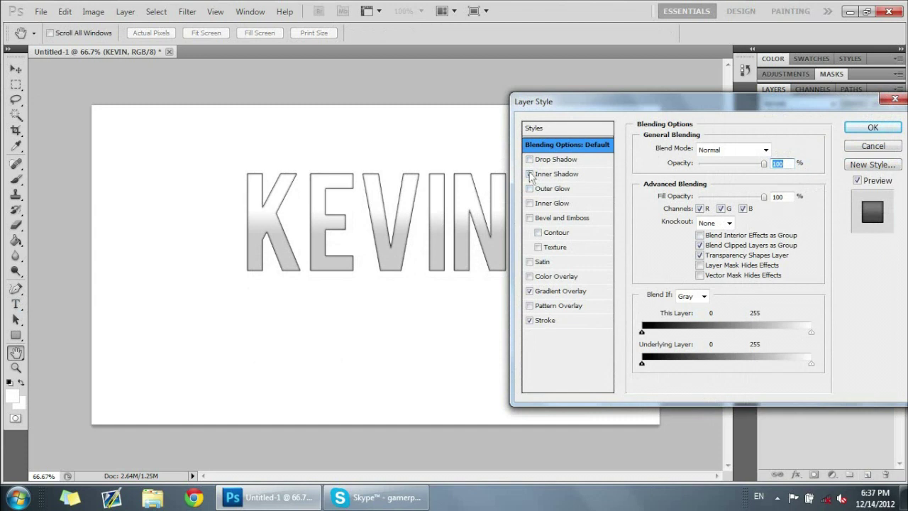
click(529, 174)
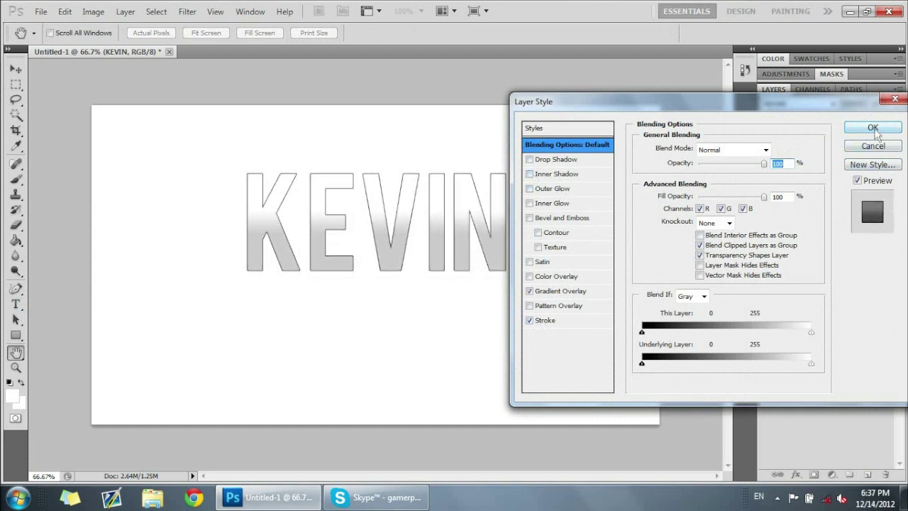
click(529, 291)
click(530, 320)
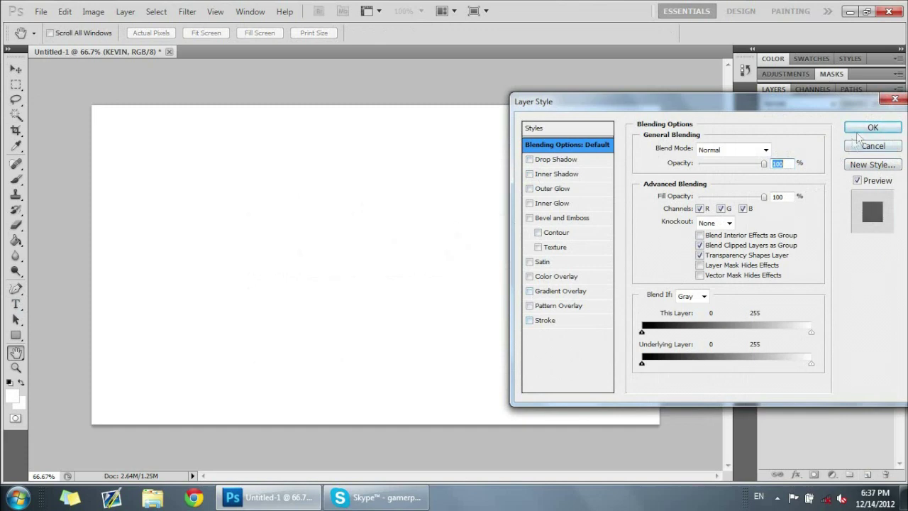
click(872, 128)
Step: Recolour the KEVIN text solid black and nudge it slightly up and left
key(t)
click(359, 241)
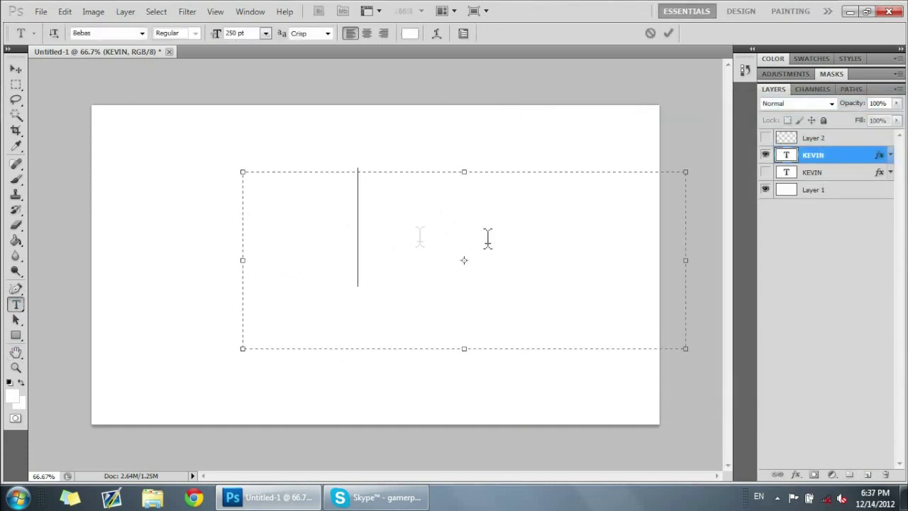
key(ctrl+a)
click(410, 33)
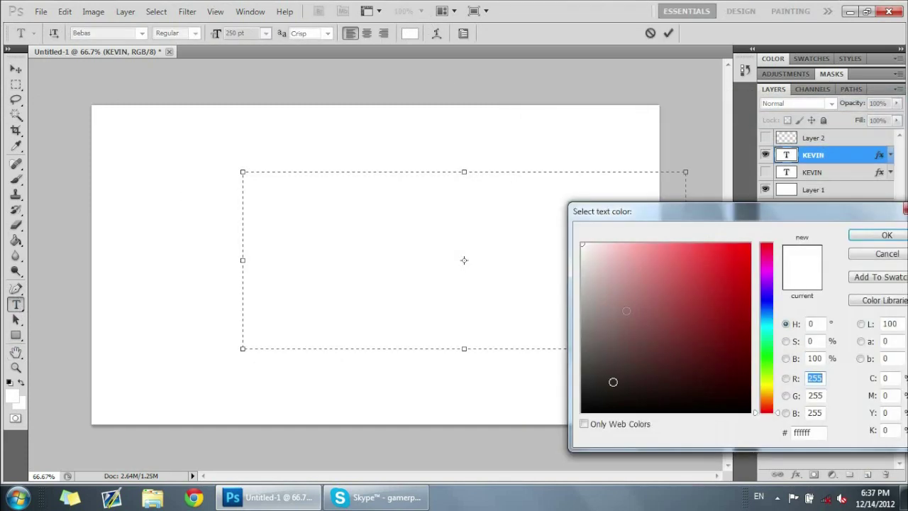
drag(613, 381, 583, 412)
click(887, 235)
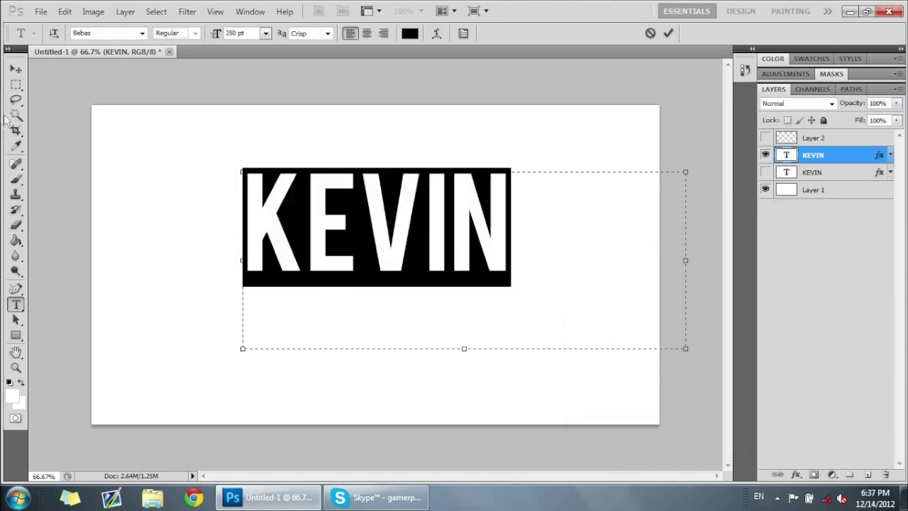
click(15, 70)
drag(282, 174, 274, 168)
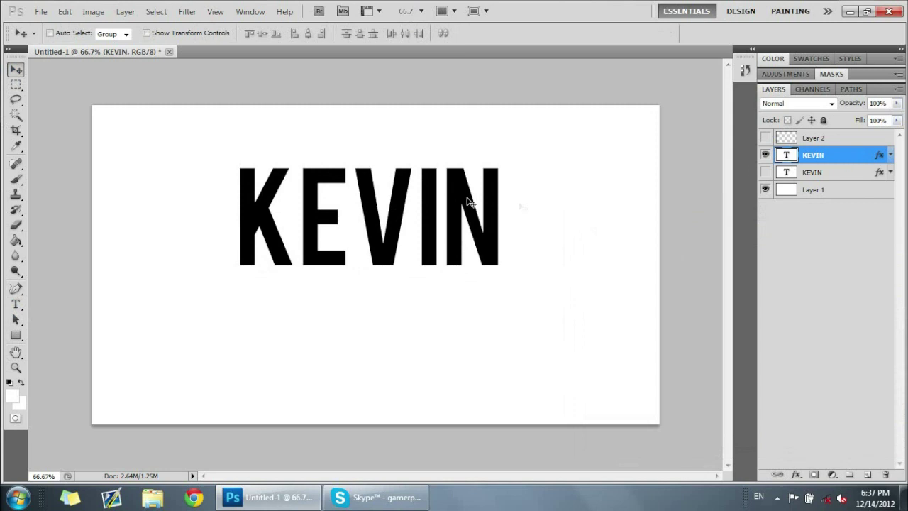
Step: Alt-drag a copy of KEVIN below the original and rotate the copy 180°
key(alt)
drag(453, 220, 457, 221)
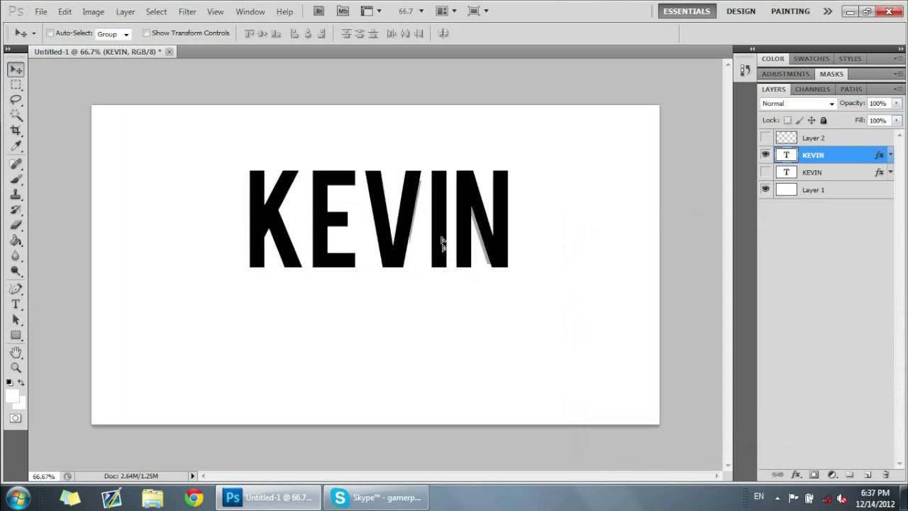
drag(441, 240, 417, 377)
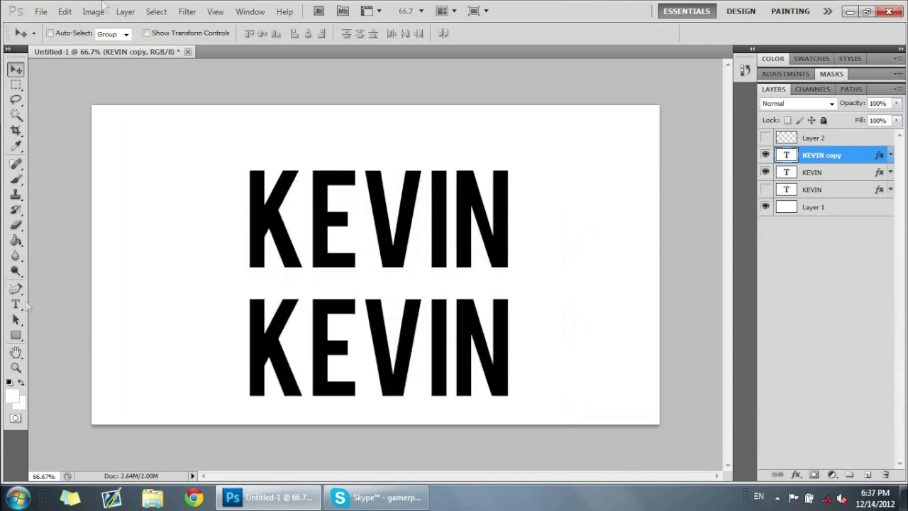
click(64, 11)
mouse_move(173, 269)
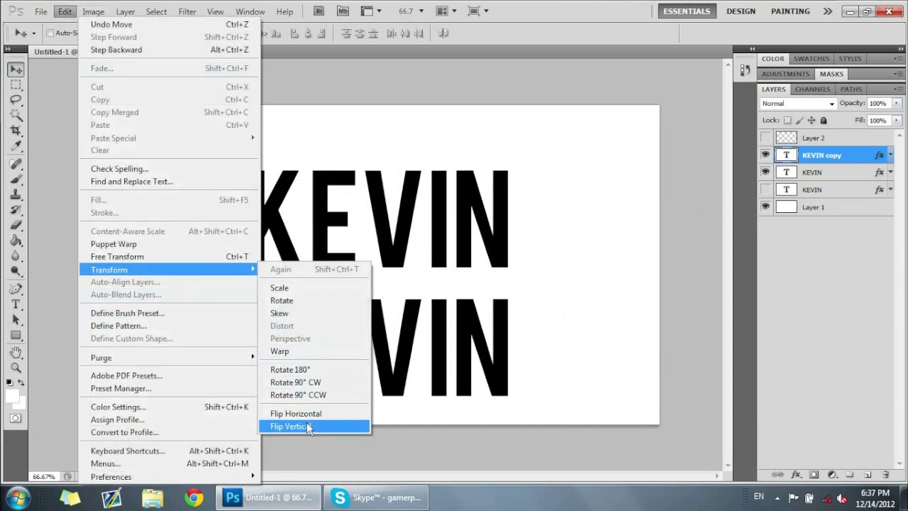
click(298, 370)
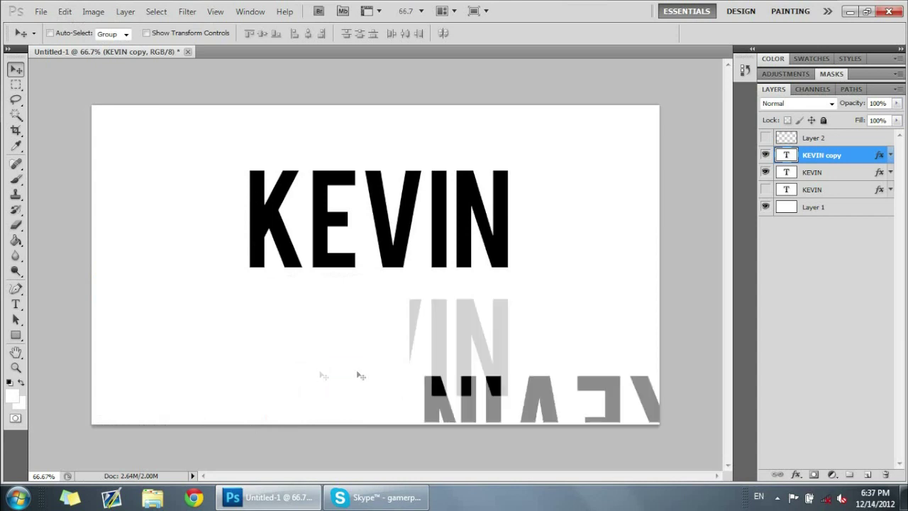
drag(451, 387, 312, 288)
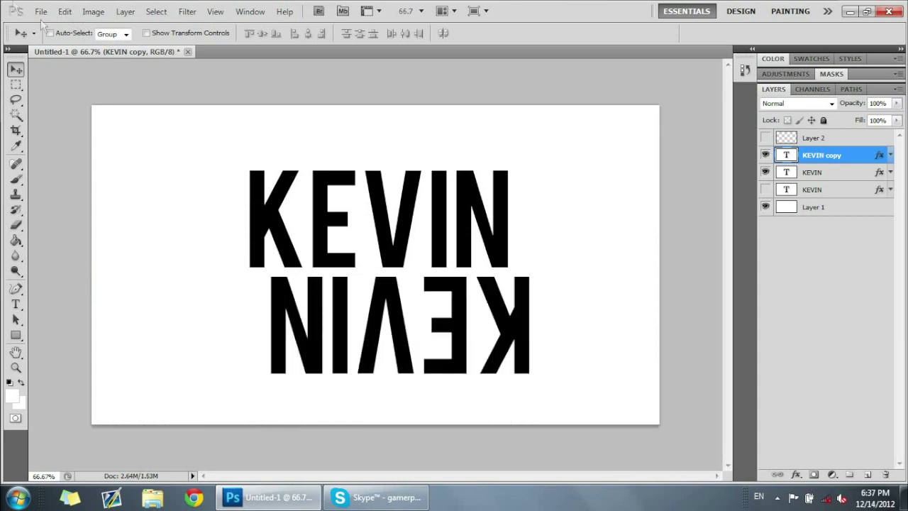
Step: Flip the copy horizontally and centre it just beneath the original KEVIN
click(41, 12)
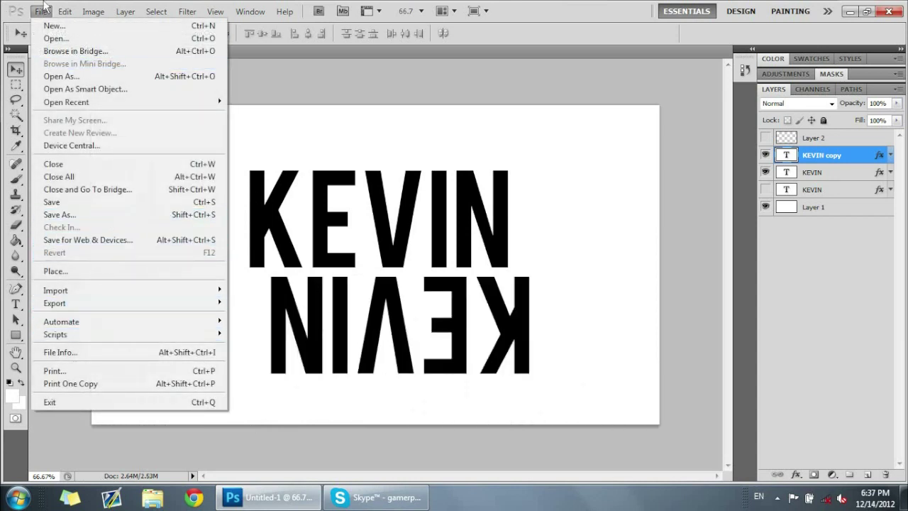
mouse_move(65, 12)
mouse_move(197, 275)
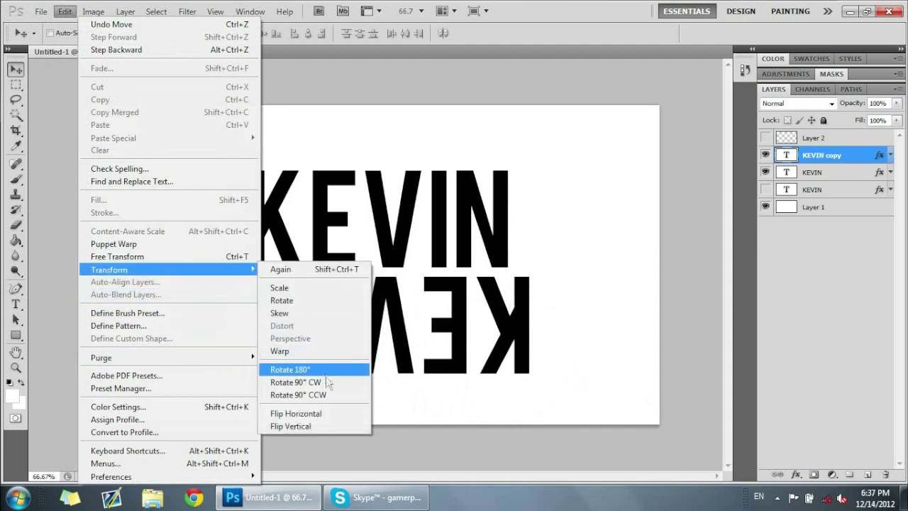
click(319, 417)
drag(250, 341, 404, 333)
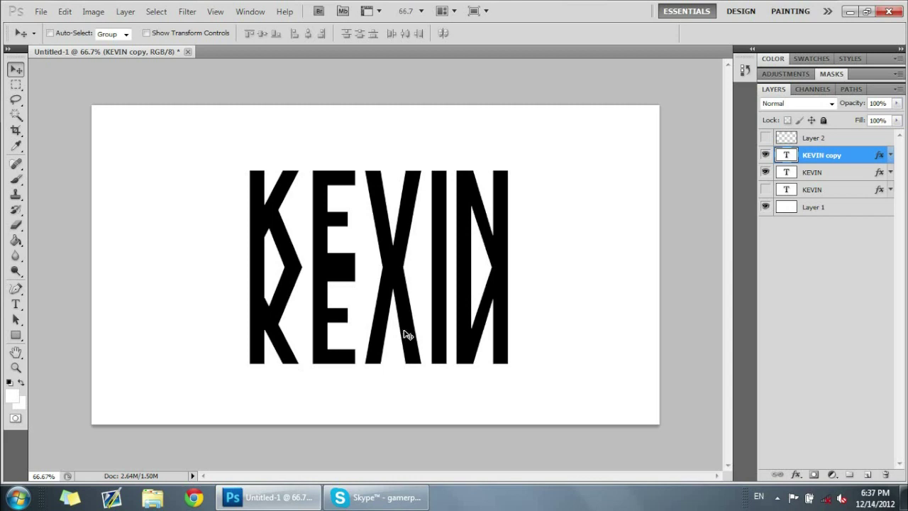
key(Down)
key(Down)
key(Down)
key(Down)
key(Down)
key(Down)
key(Down)
key(Down)
key(Down)
key(Down)
key(Down)
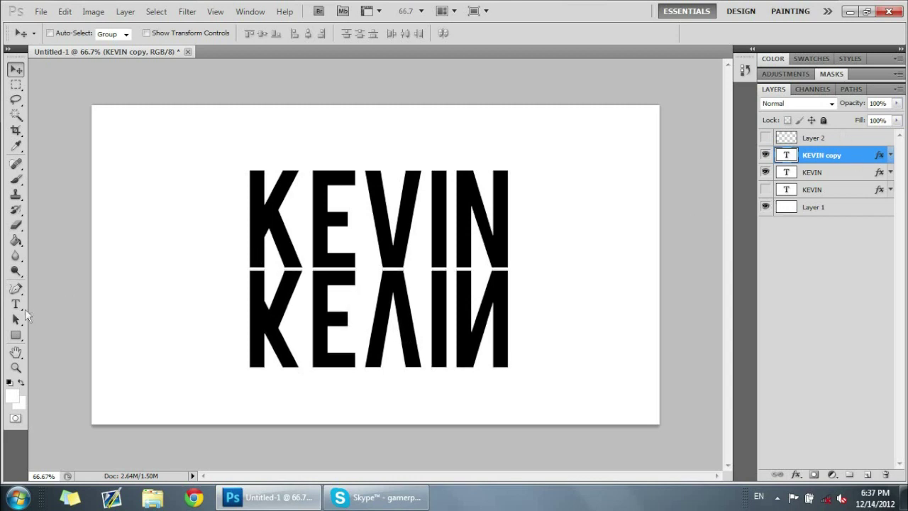
Step: Rasterize the KEVIN copy and softly erase its lower half with the Eraser
click(16, 225)
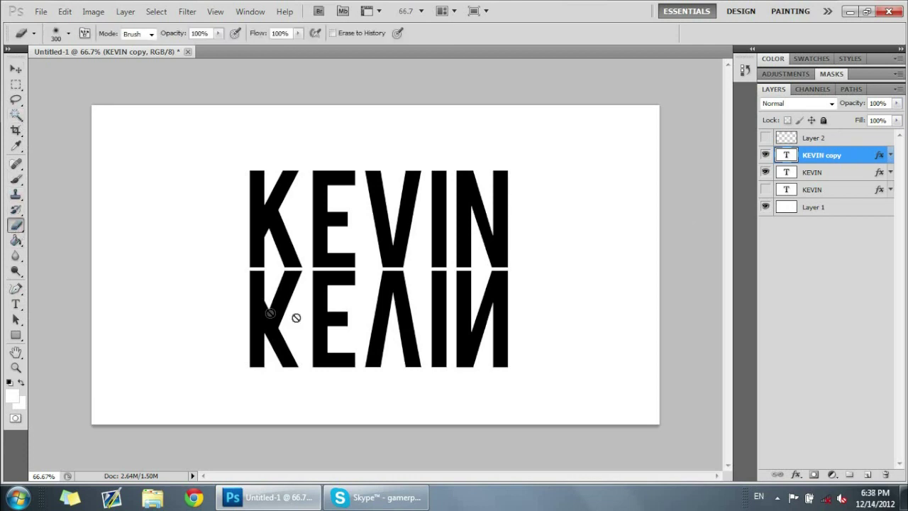
click(273, 349)
key(Return)
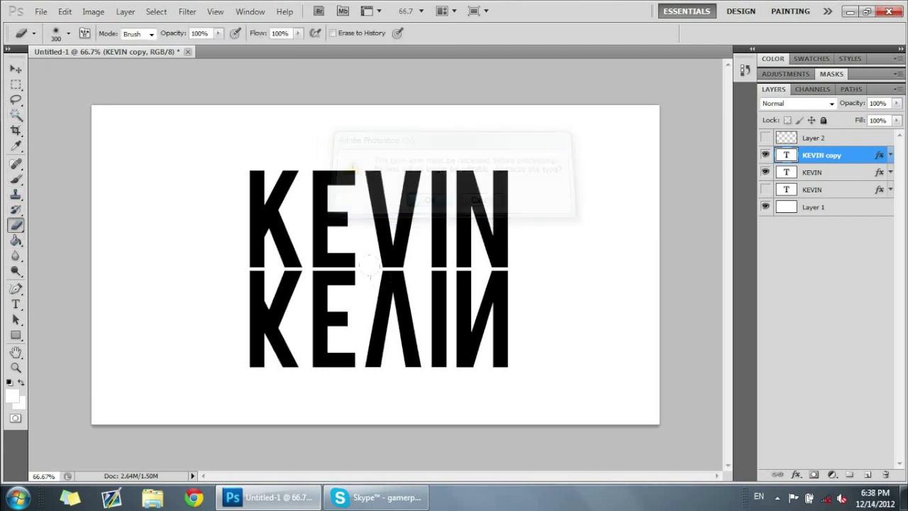
mouse_move(525, 334)
mouse_down()
mouse_move(152, 324)
mouse_move(578, 330)
mouse_move(135, 326)
mouse_move(558, 319)
mouse_move(93, 336)
mouse_move(552, 325)
mouse_move(163, 342)
mouse_up()
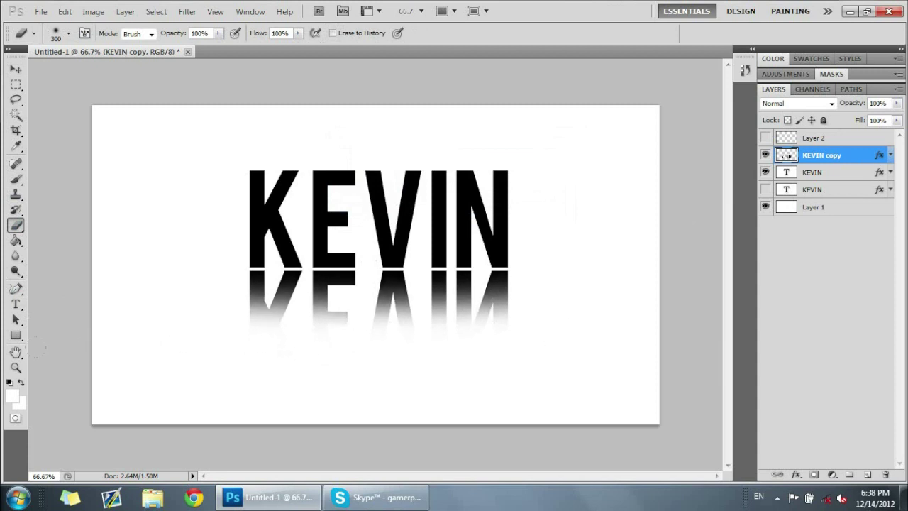
mouse_move(499, 330)
mouse_down()
mouse_move(216, 320)
mouse_move(182, 311)
mouse_move(506, 296)
mouse_move(164, 305)
mouse_up()
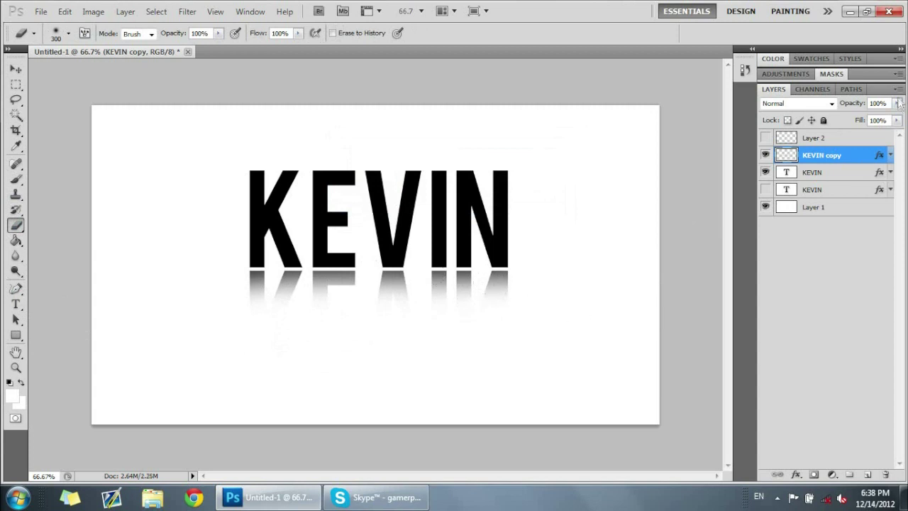
Step: Set the reflection layer's opacity to 50% and return to the Move tool
drag(896, 104, 864, 124)
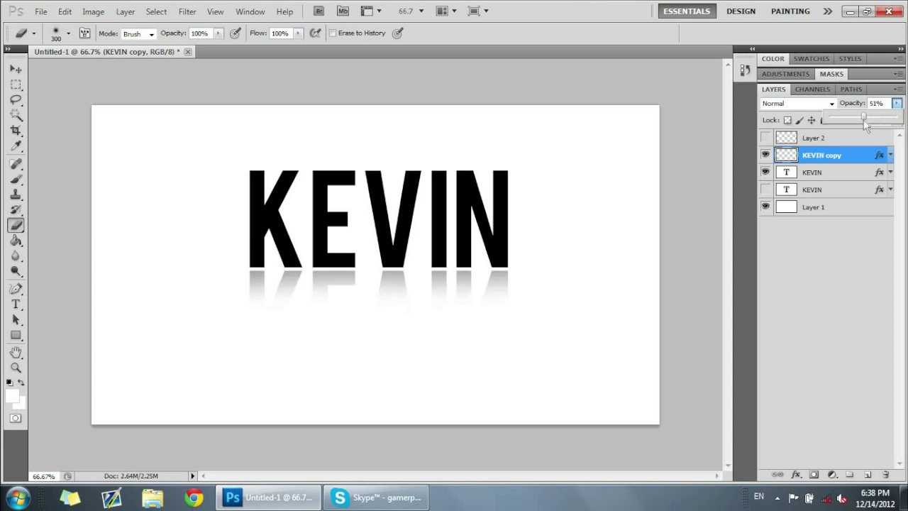
click(856, 156)
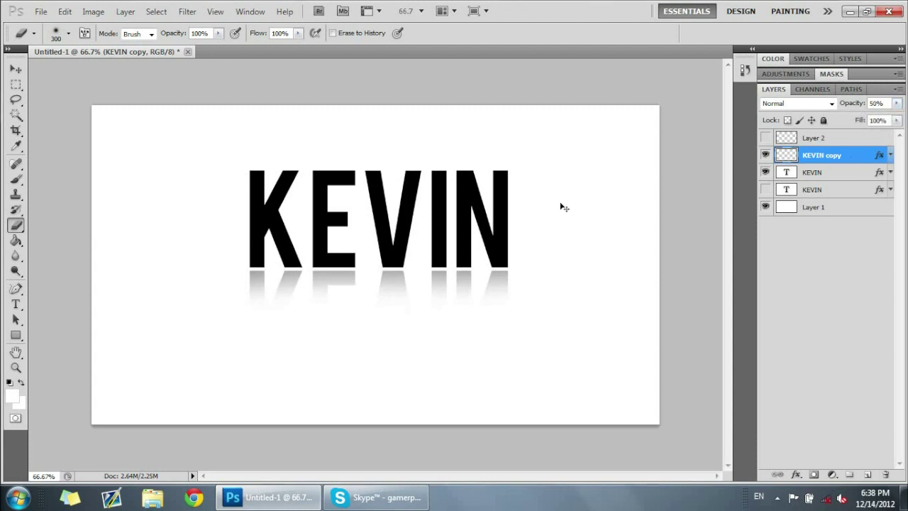
key(ctrl+plus)
key(ctrl+plus)
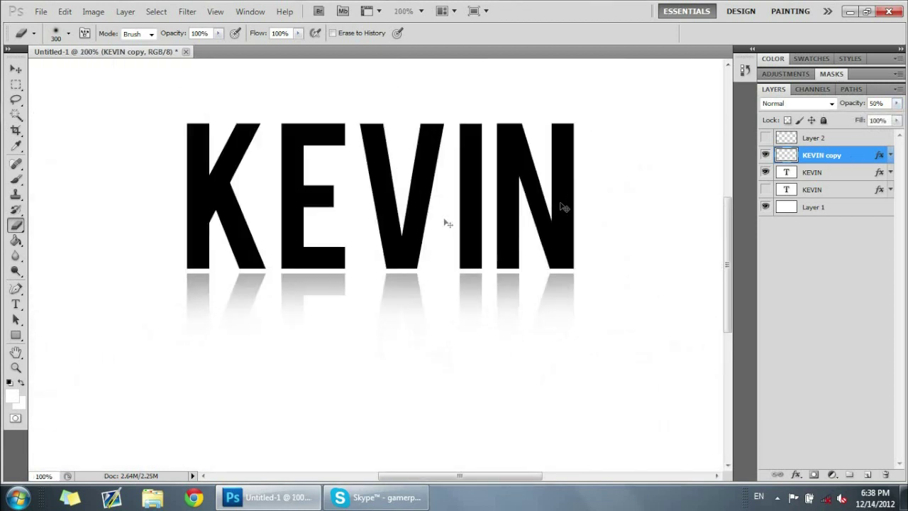
drag(728, 245, 728, 227)
click(17, 70)
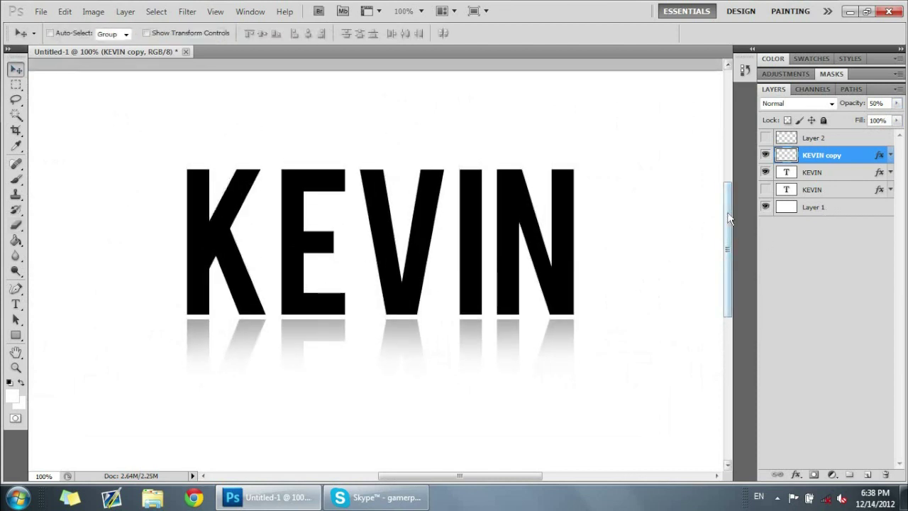
scroll(276, 326, down, 2)
key(ctrl+minus)
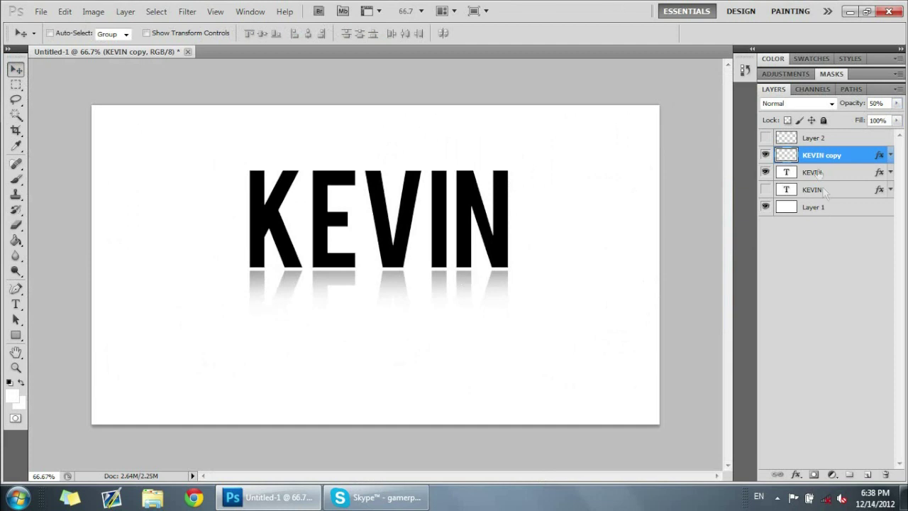
Step: Show the green KEVIN layer again and move the black KEVIN to the upper right
click(766, 190)
mouse_move(410, 226)
mouse_down()
mouse_move(304, 186)
mouse_move(396, 257)
mouse_move(403, 225)
mouse_up()
click(850, 174)
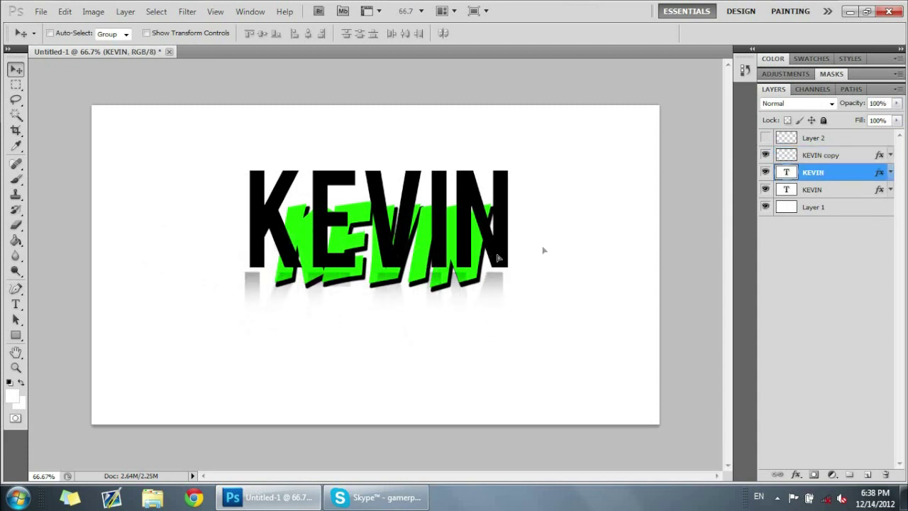
drag(448, 248, 577, 192)
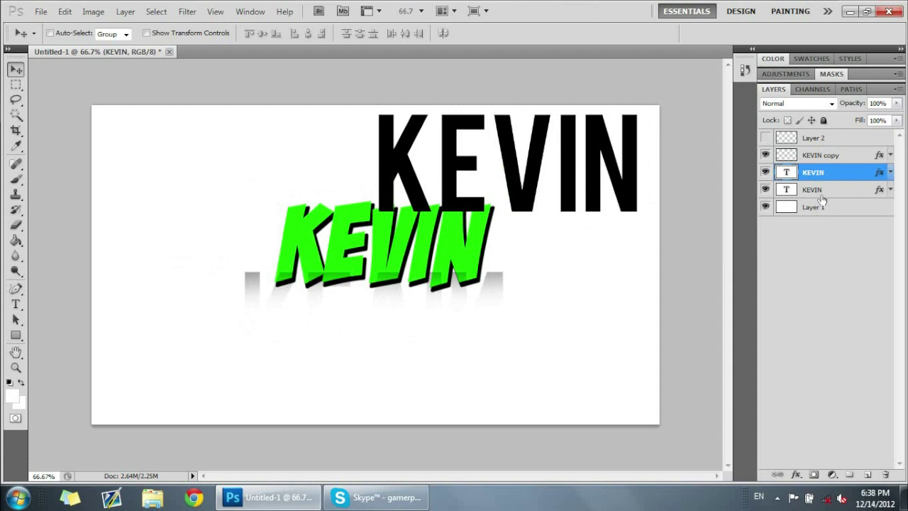
Step: Place the green KEVIN at upper left beside the black KEVIN and select the reflection layer
click(816, 189)
drag(417, 251, 261, 194)
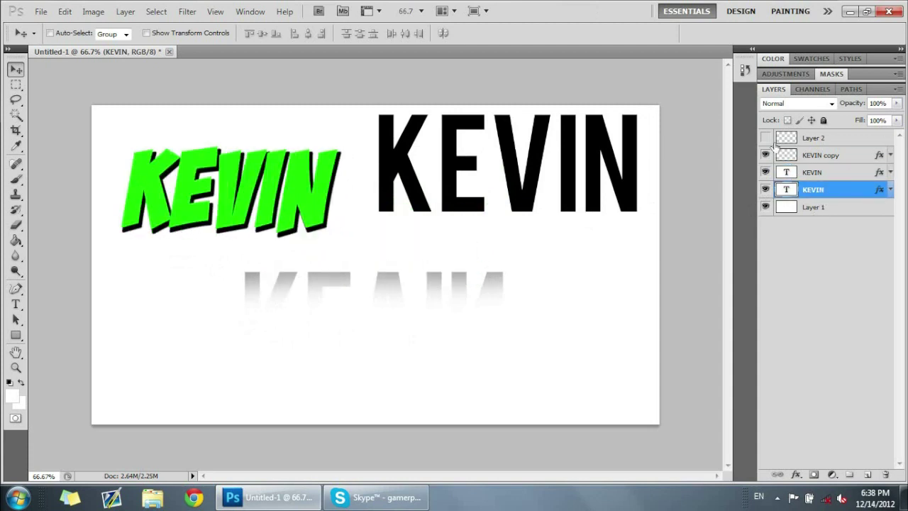
drag(440, 309, 600, 232)
key(alt+bracketright)
key(alt+bracketright)
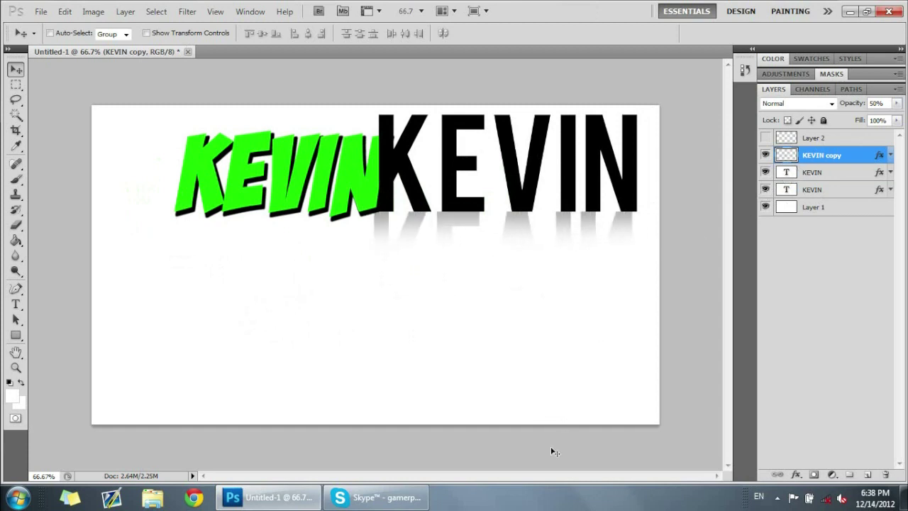
click(778, 497)
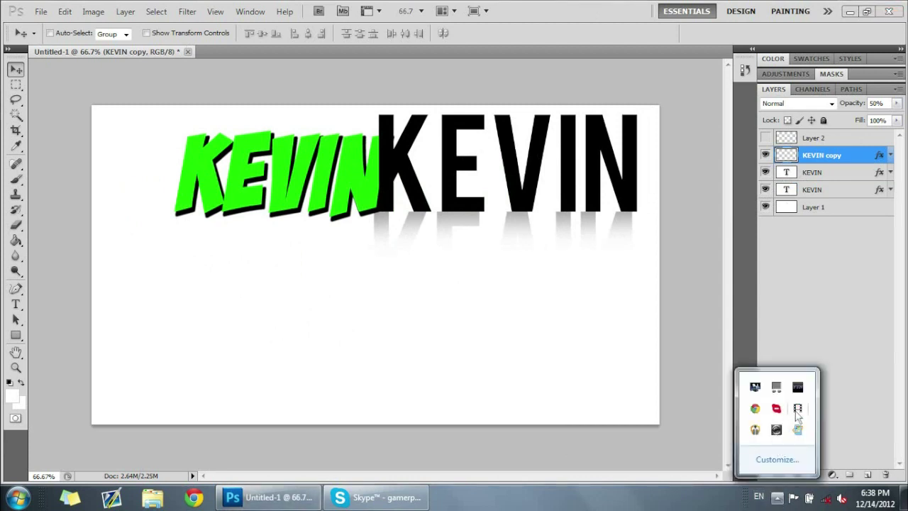